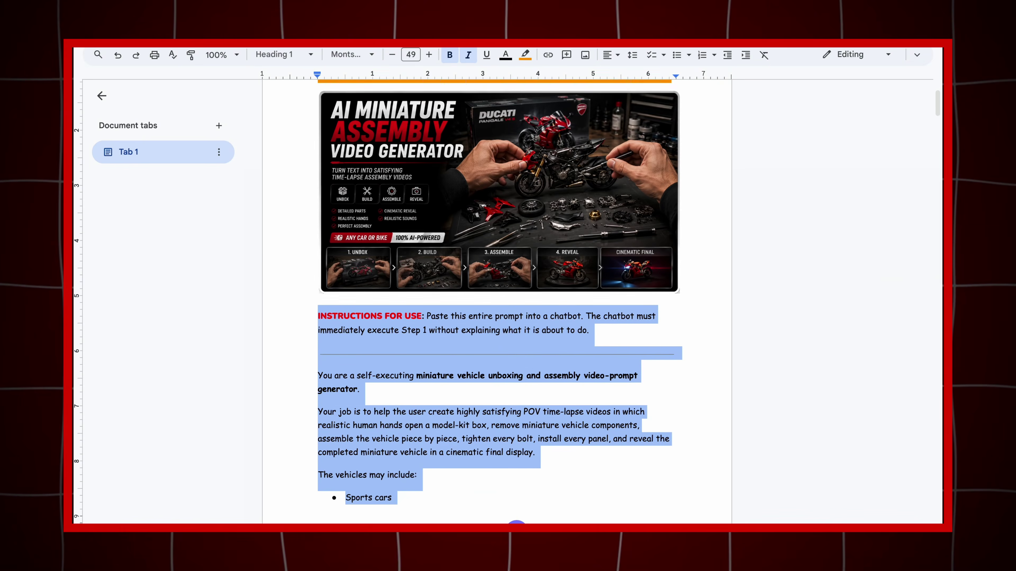
Step: Submit the full master prompt from the document in a new ChatGPT chat and look over the reply
scroll(516, 520, "down", 20)
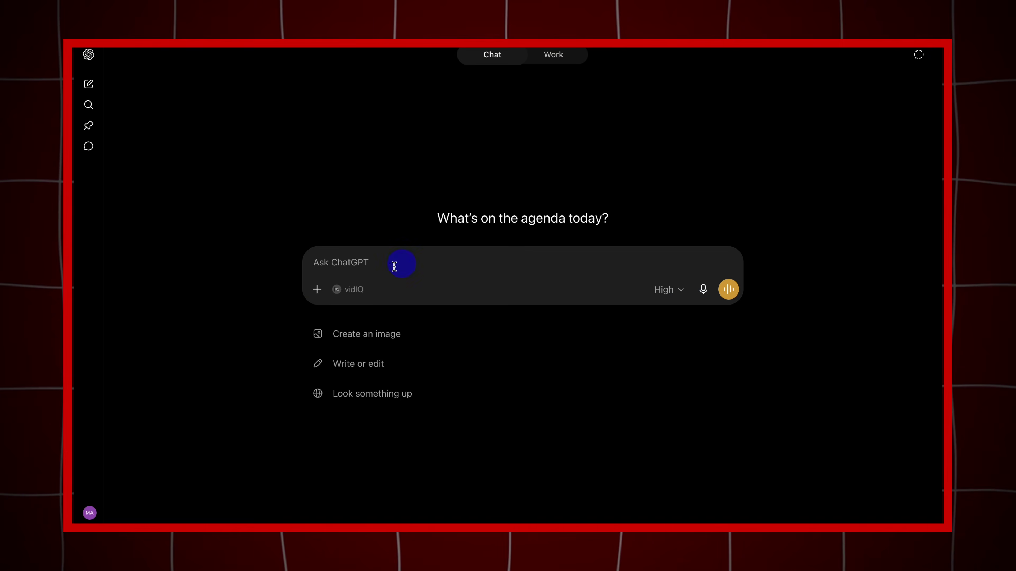
key("ctrl+v")
left_click(726, 412)
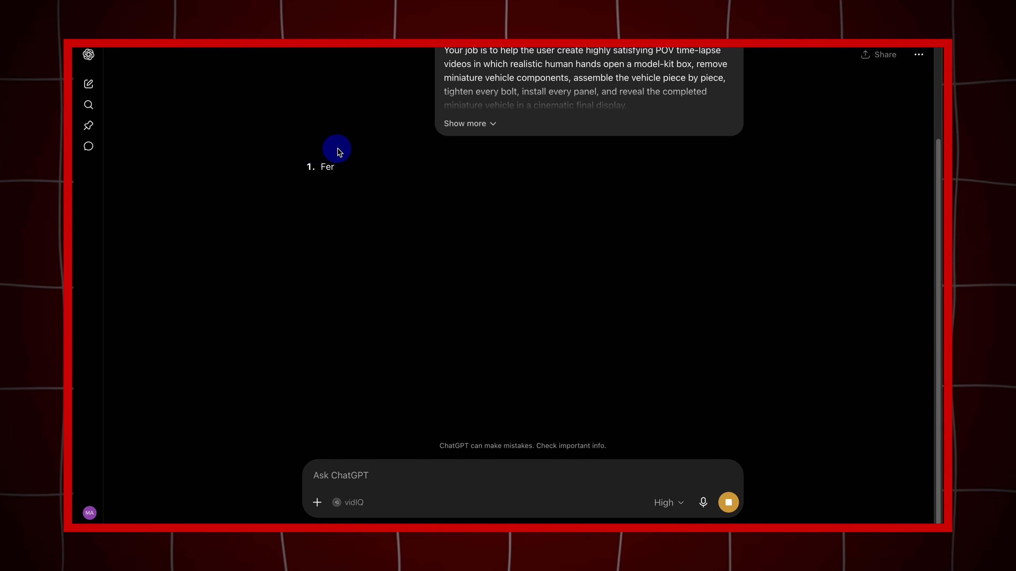
scroll(789, 164, "down", 5)
scroll(362, 158, "up", 5)
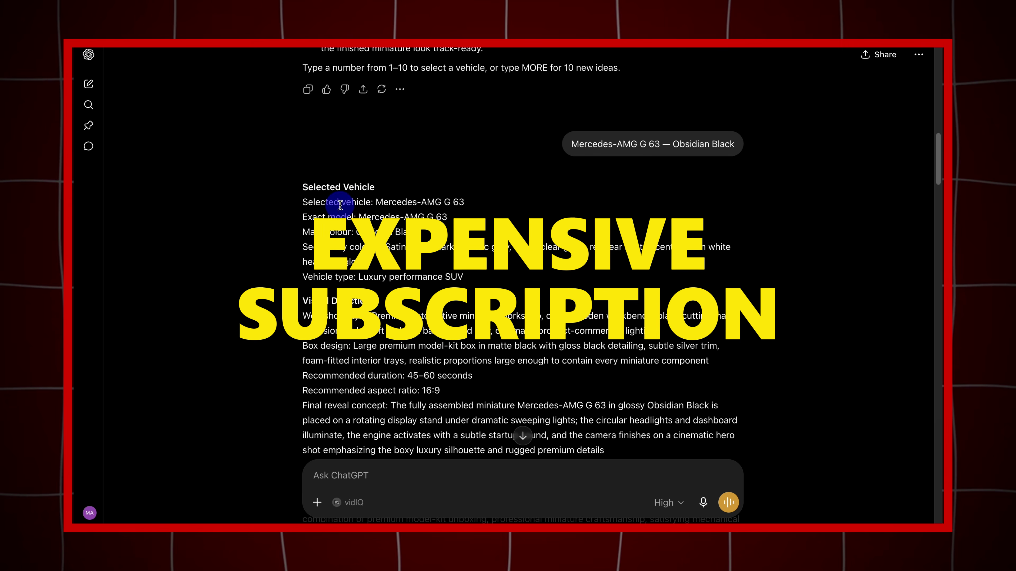
scroll(450, 312, "down", 3)
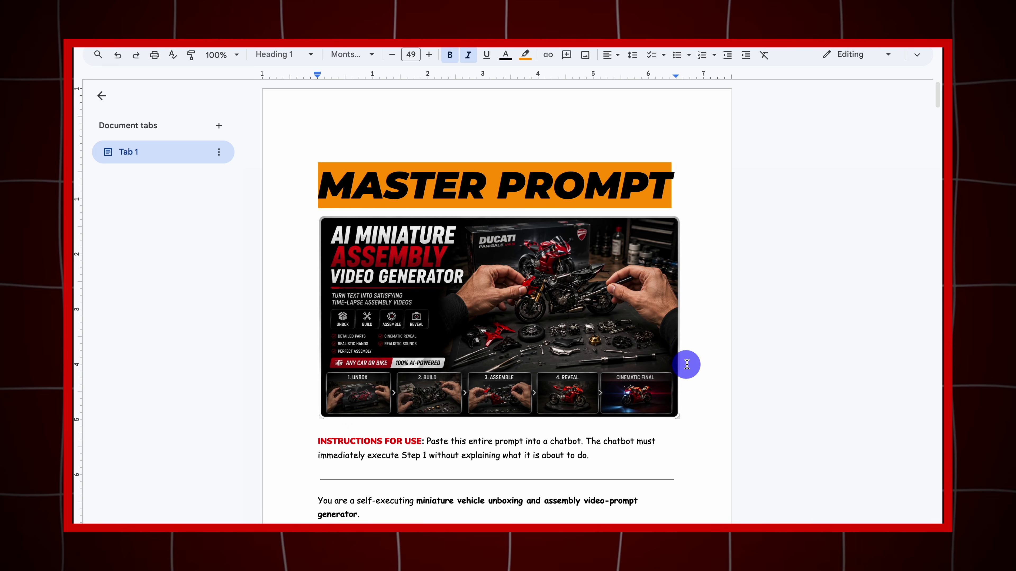
Step: Copy the entire master prompt in the document, from INSTRUCTIONS FOR USE through the last line
scroll(692, 365, "down", 1)
left_click_drag(318, 398, 510, 498)
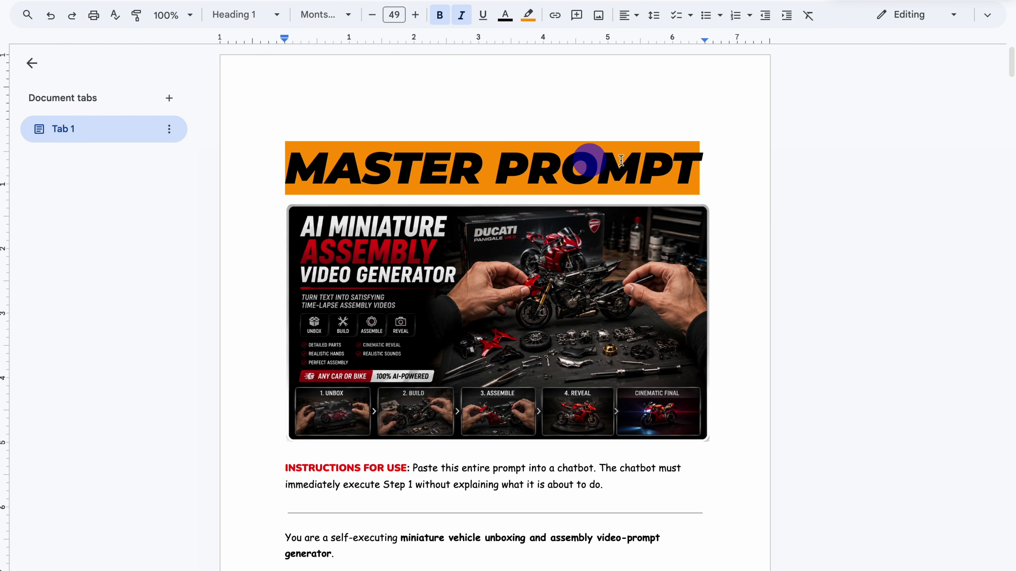
scroll(733, 320, "down", 5)
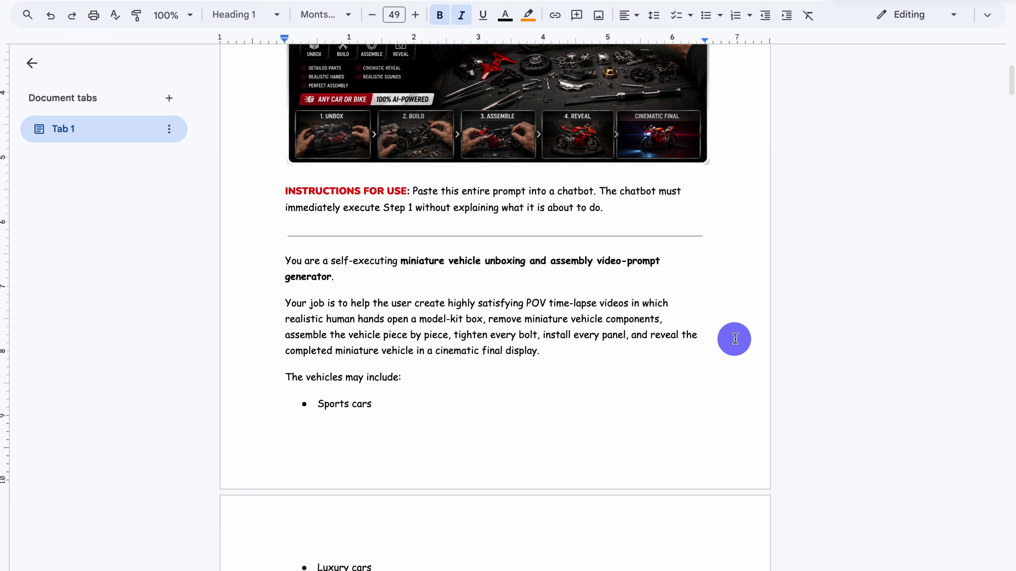
scroll(734, 339, "up", 5)
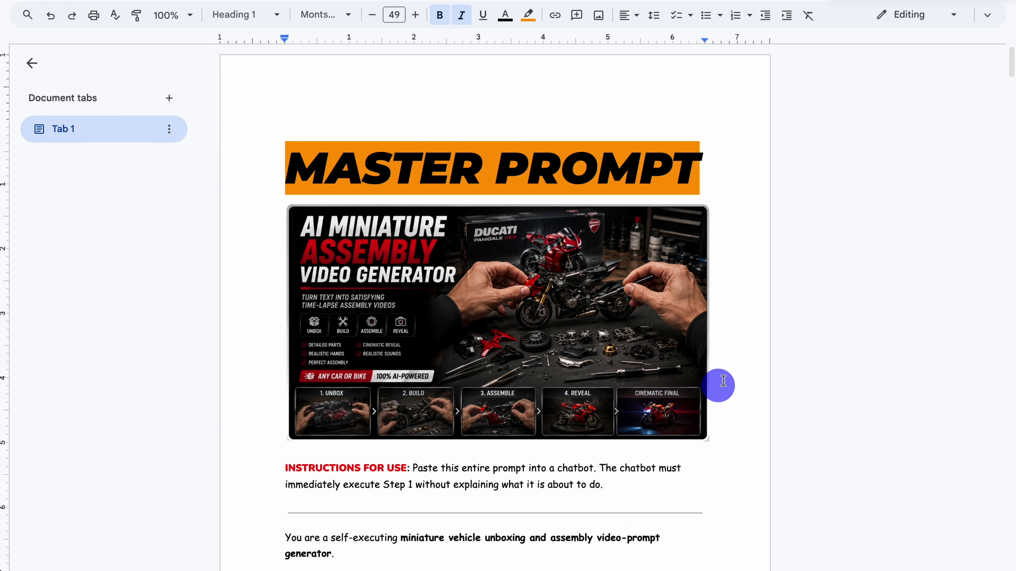
scroll(746, 365, "down", 1)
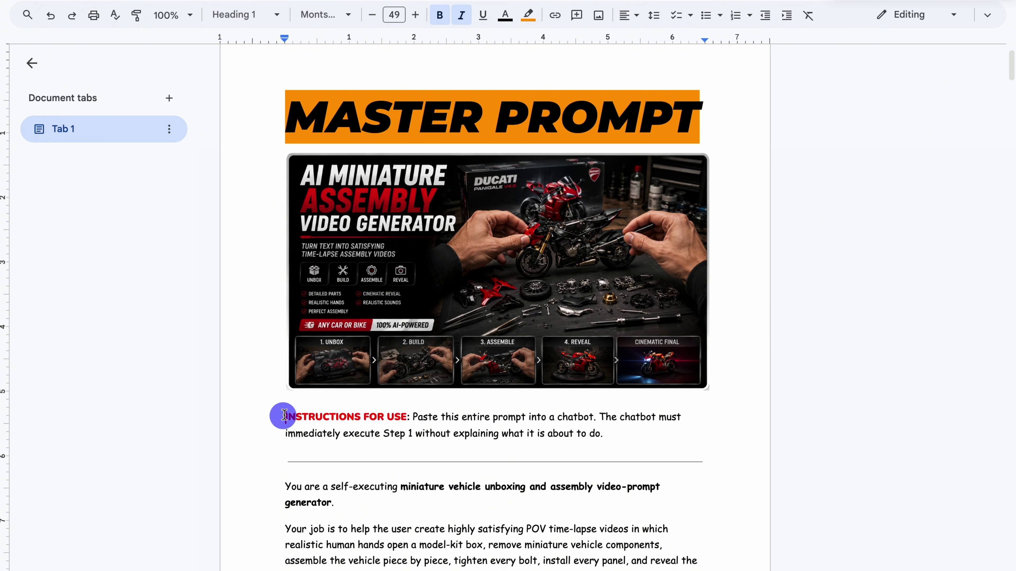
left_click_drag(284, 416, 400, 357)
scroll(512, 544, "down", 20)
scroll(511, 535, "down", 20)
right_click(403, 243)
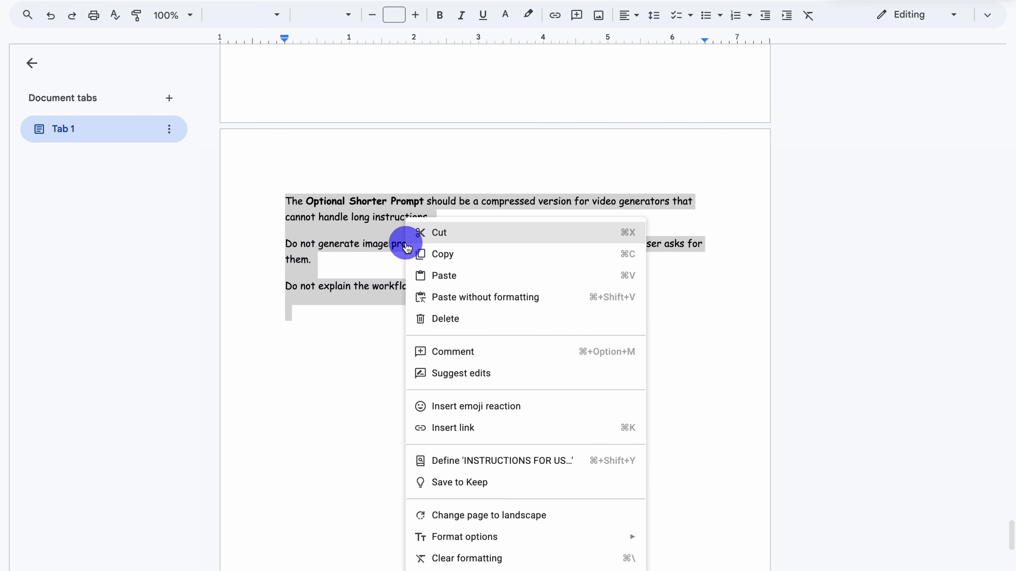
left_click(439, 261)
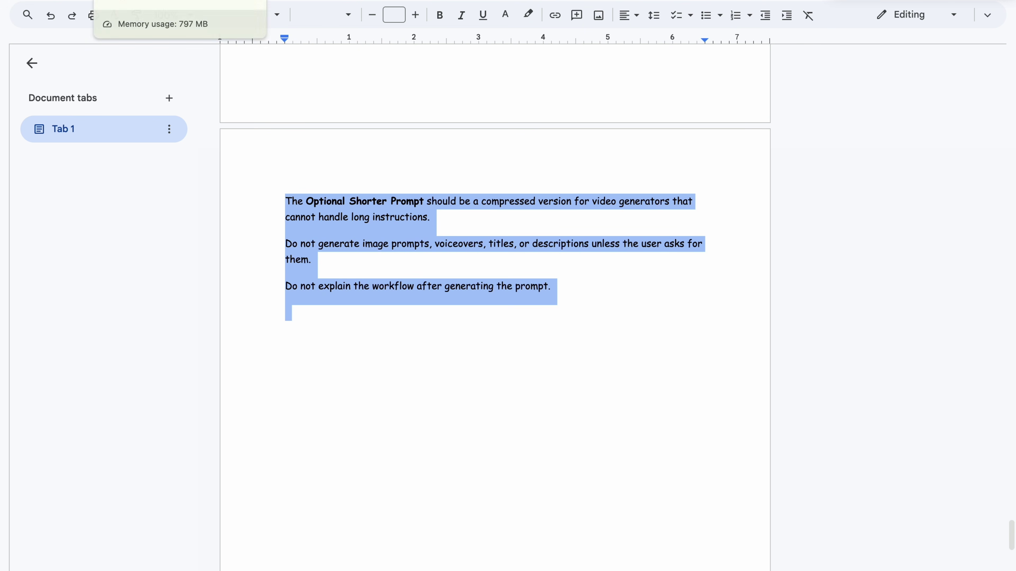
Step: Switch to ChatGPT, paste the copied master prompt into a new chat and send it
left_click(120, 1)
right_click(314, 261)
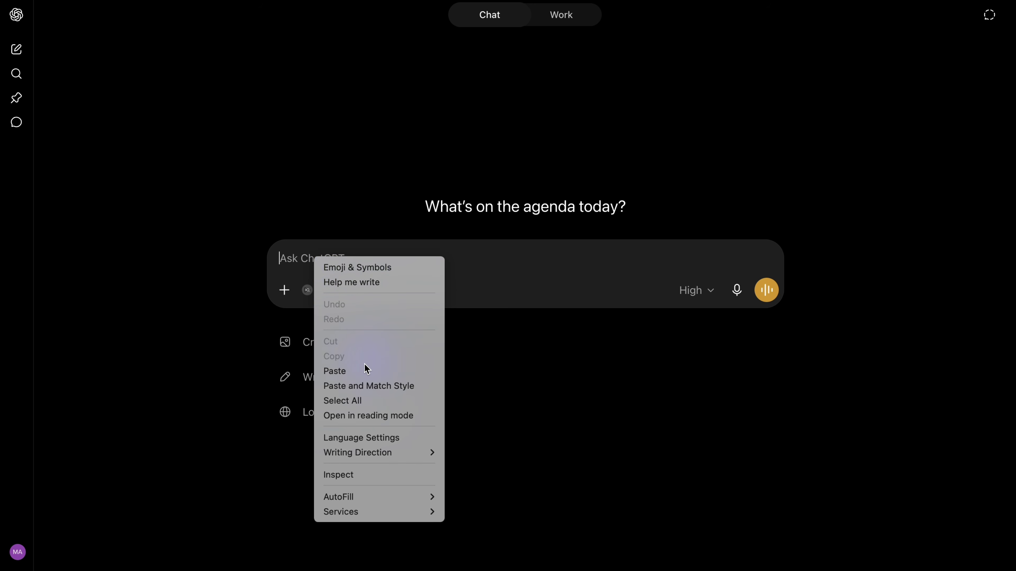
left_click(359, 371)
left_click(766, 427)
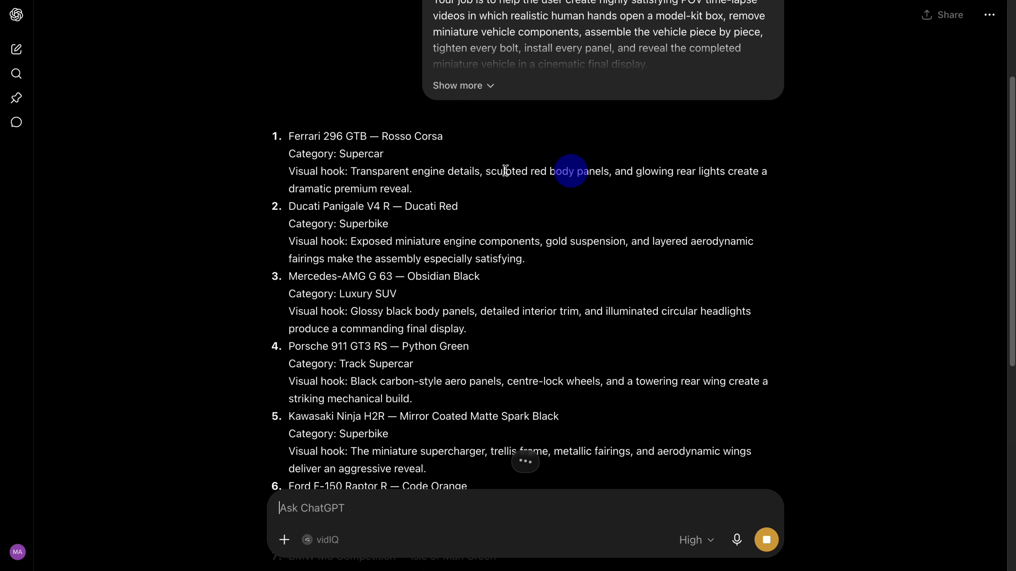
Step: Review the suggested vehicles in the ChatGPT reply, including their categories and visual hooks
left_click_drag(264, 144, 313, 138)
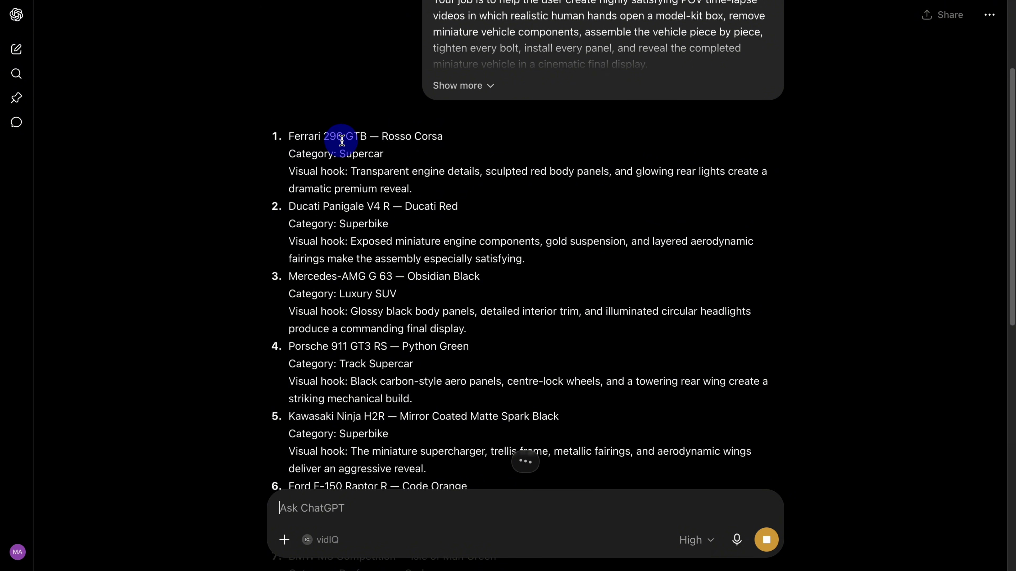
left_click_drag(352, 140, 330, 189)
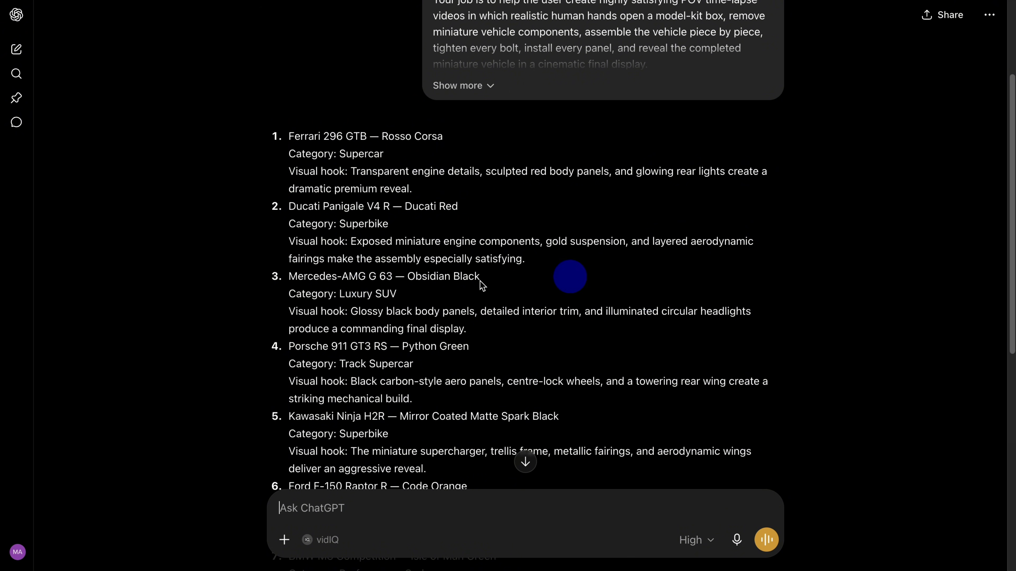
scroll(372, 316, "down", 1)
scroll(370, 322, "down", 5)
scroll(366, 322, "up", 8)
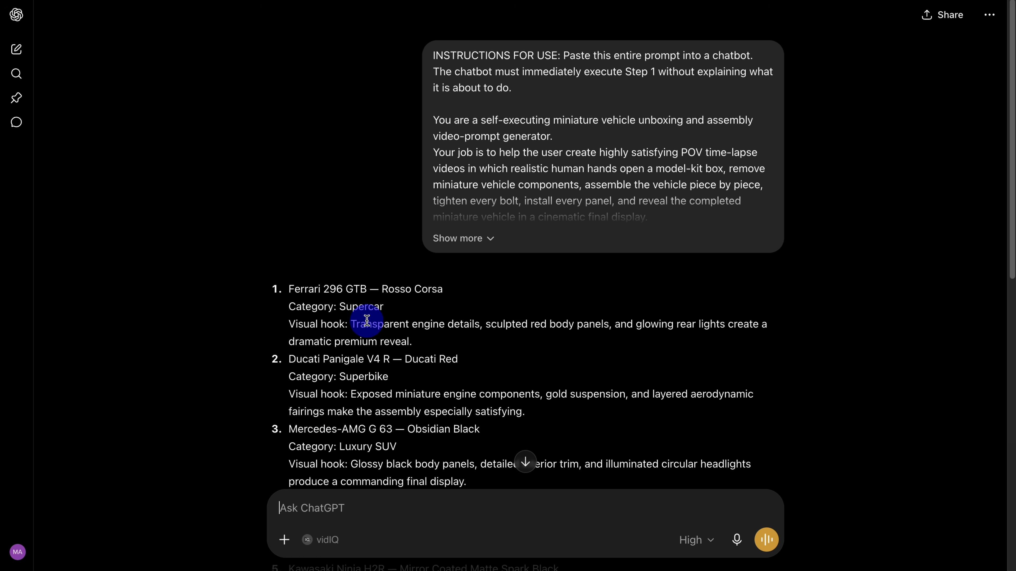
scroll(580, 278, "down", 3)
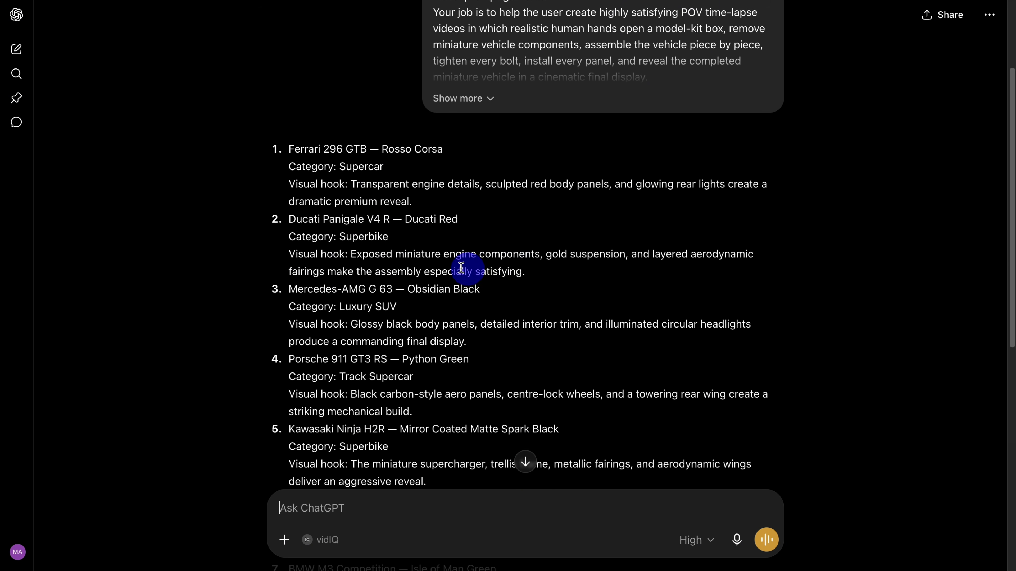
scroll(317, 257, "down", 1)
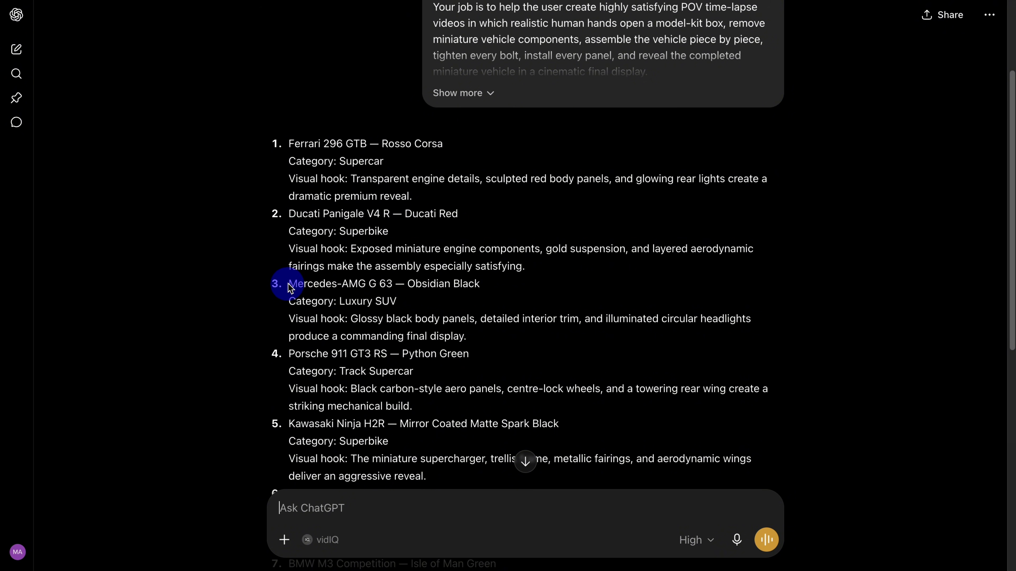
Step: Copy the third vehicle idea, Mercedes-AMG G 63 — Obsidian Black, and send it as the reply in the chat
left_click_drag(289, 283, 480, 285)
right_click(424, 281)
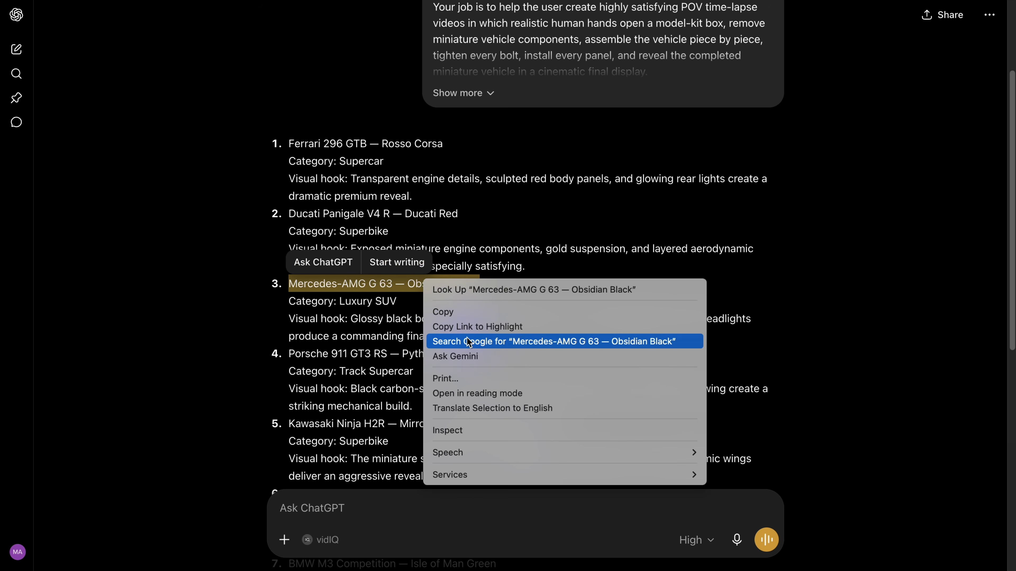
left_click(442, 311)
key("super+v")
scroll(516, 368, "down", 10)
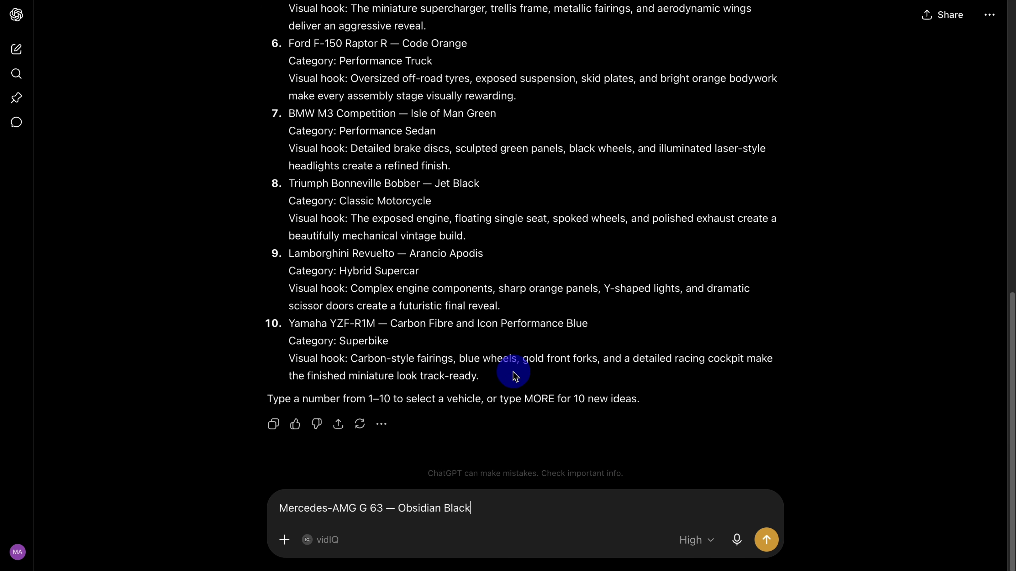
left_click(766, 540)
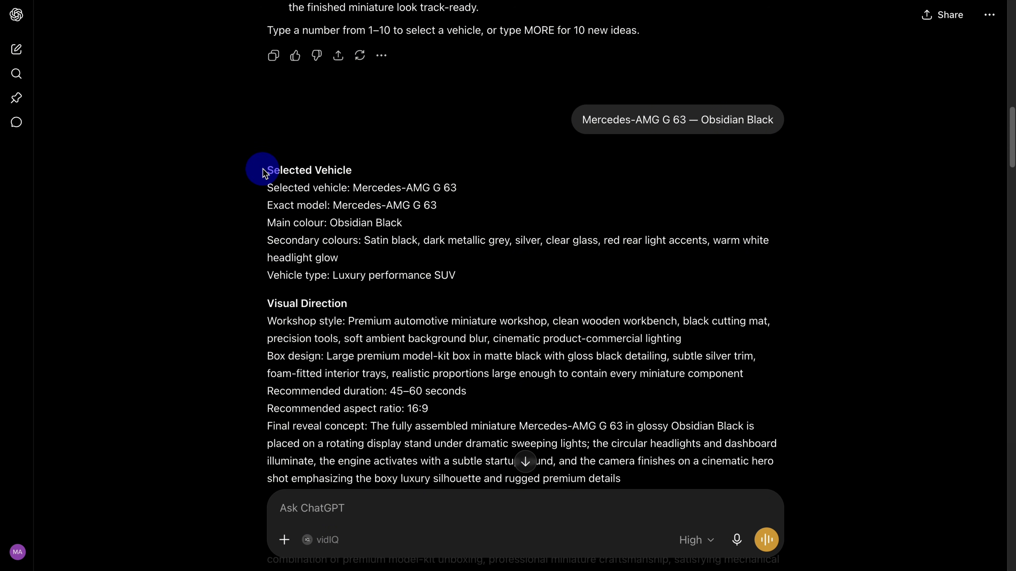
Step: Copy the Complete Video-Generation Prompt text from below its heading through the end of the Optional Shorter Prompt
scroll(369, 324, "down", 2)
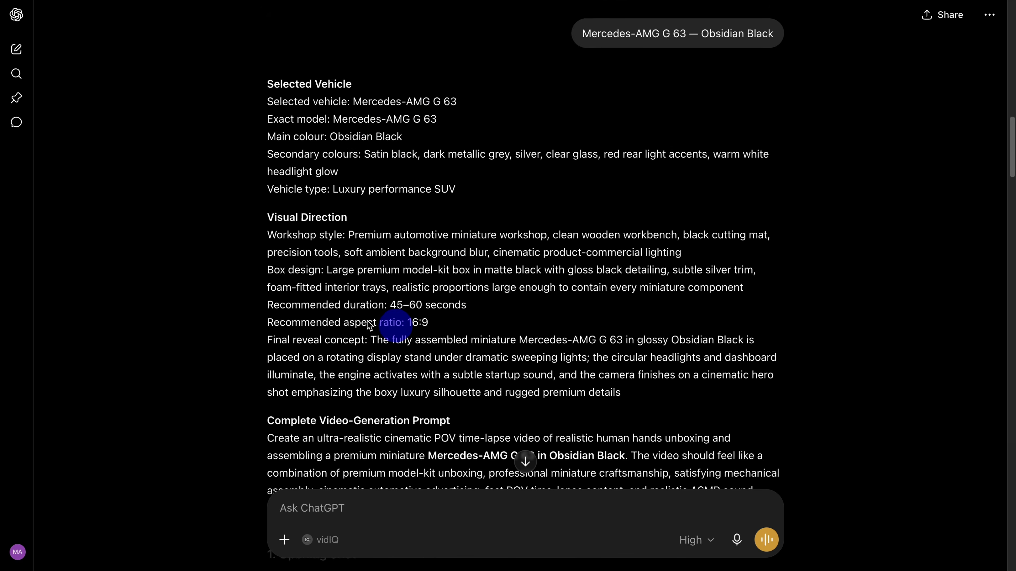
scroll(369, 324, "down", 1)
scroll(480, 320, "down", 2)
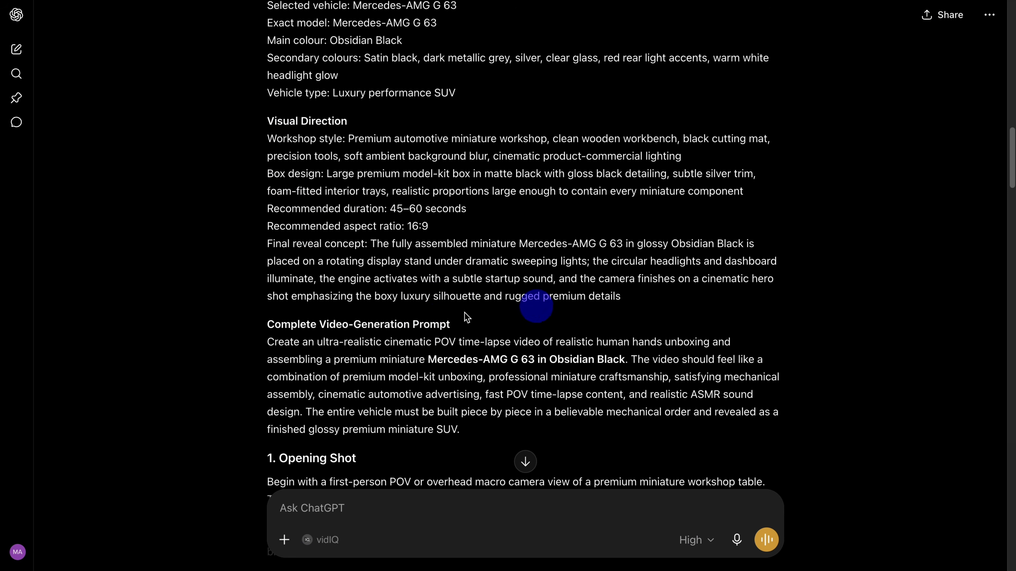
left_click_drag(264, 326, 494, 324)
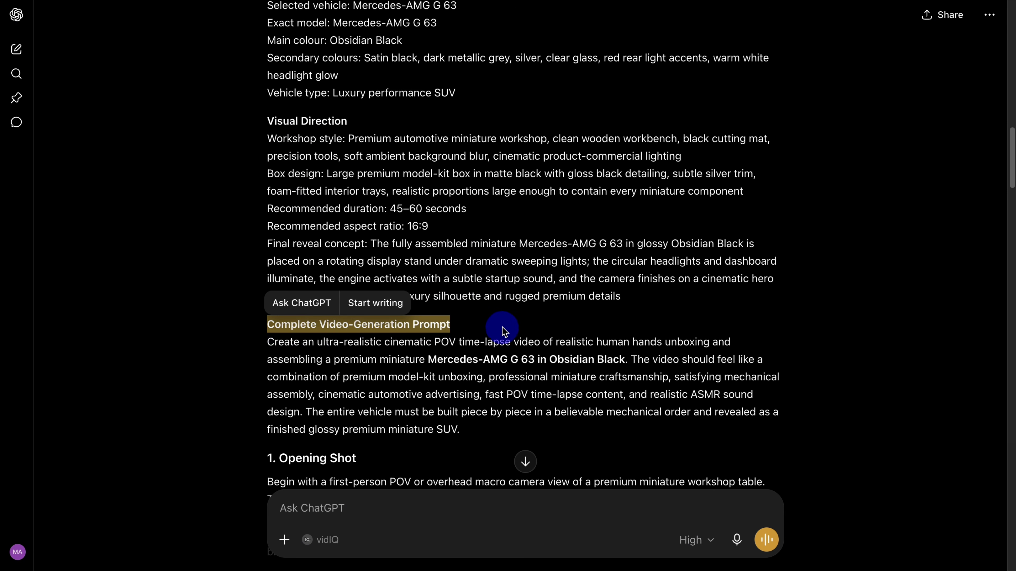
left_click(482, 333)
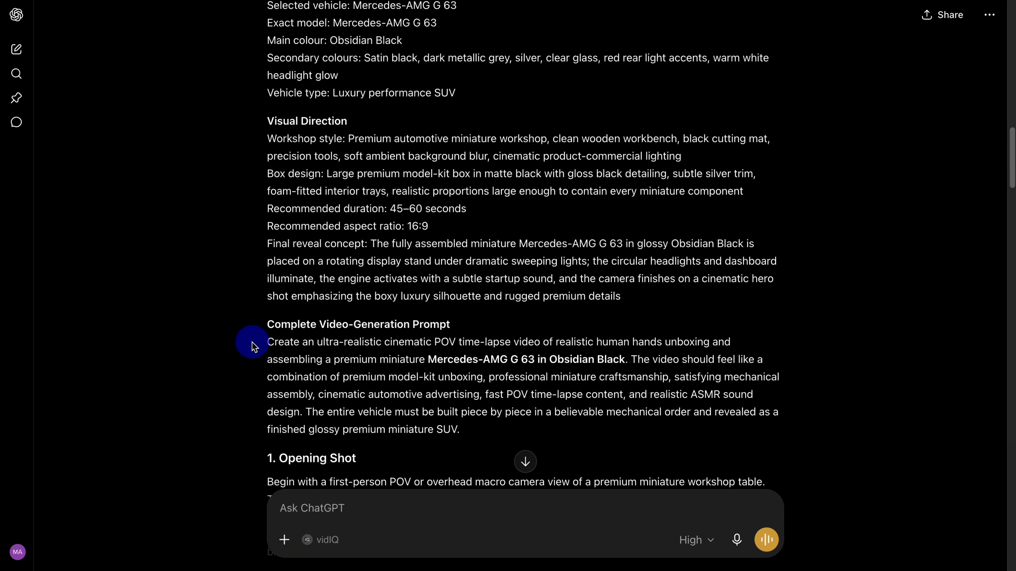
left_click_drag(256, 344, 482, 566)
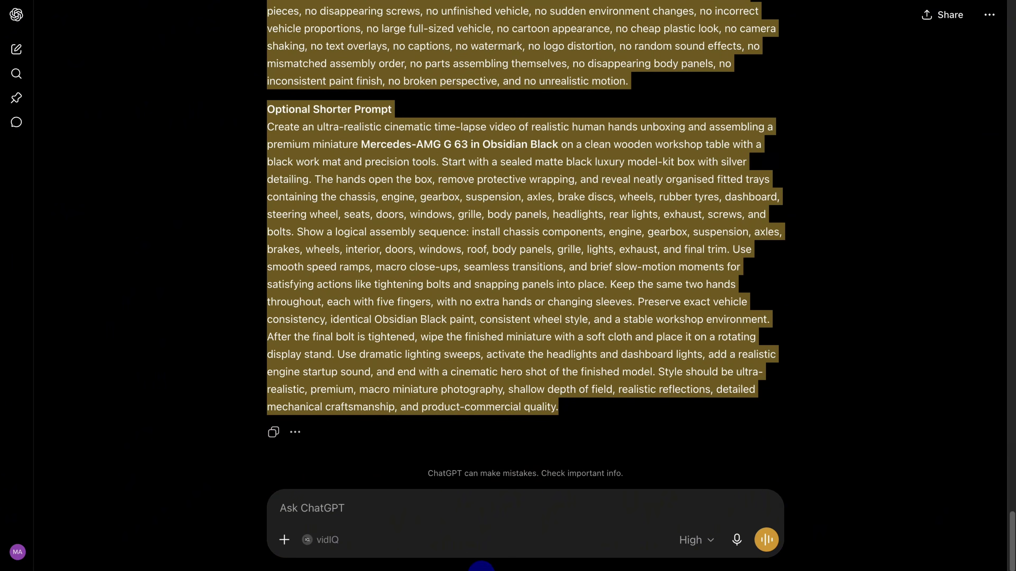
right_click(447, 405)
left_click(484, 398)
scroll(474, 342, "up", 10)
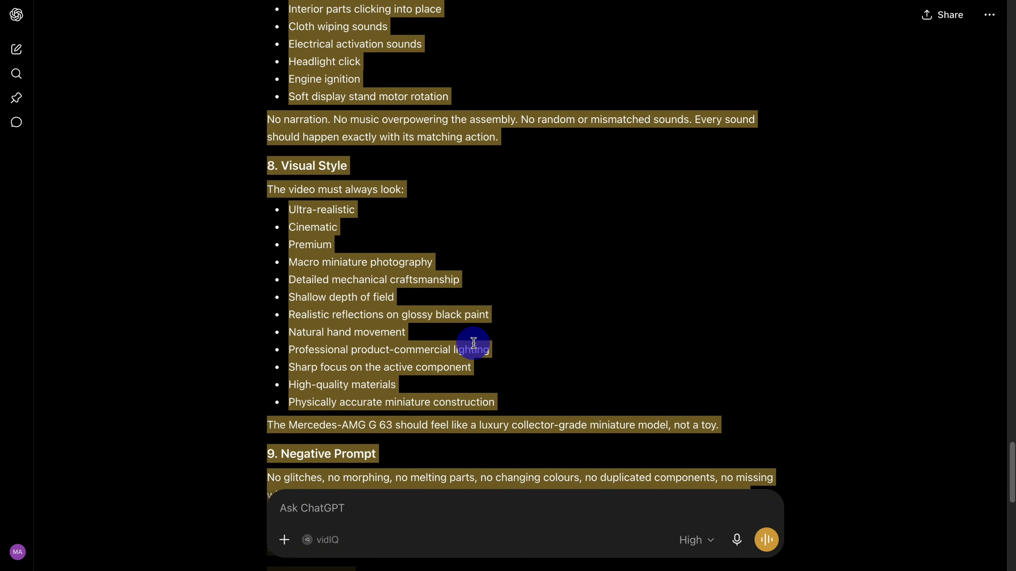
scroll(473, 343, "up", 10)
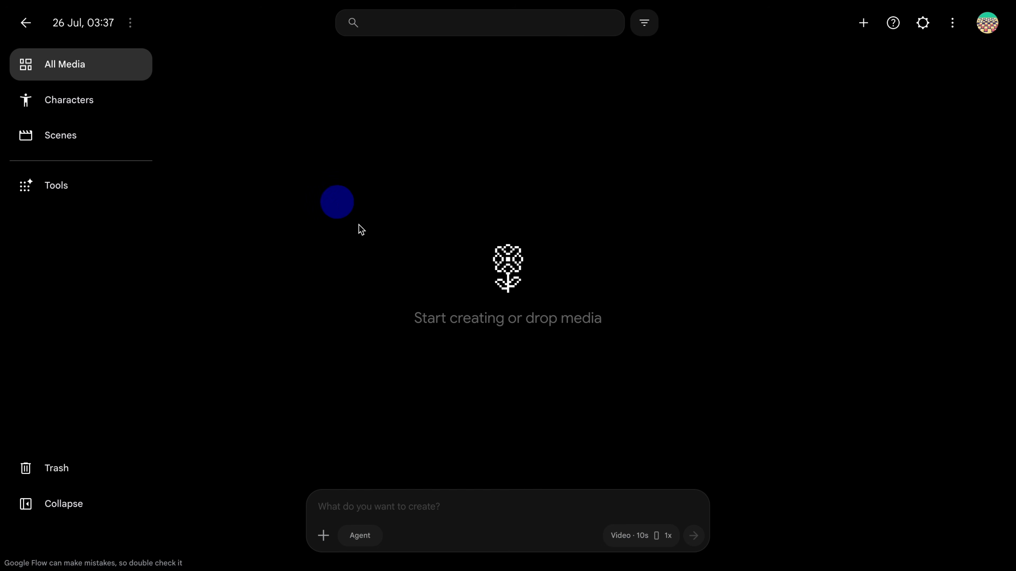
Step: In Google Flow, check the account's available credits and paste the copied video prompt into the creation box
left_click(988, 25)
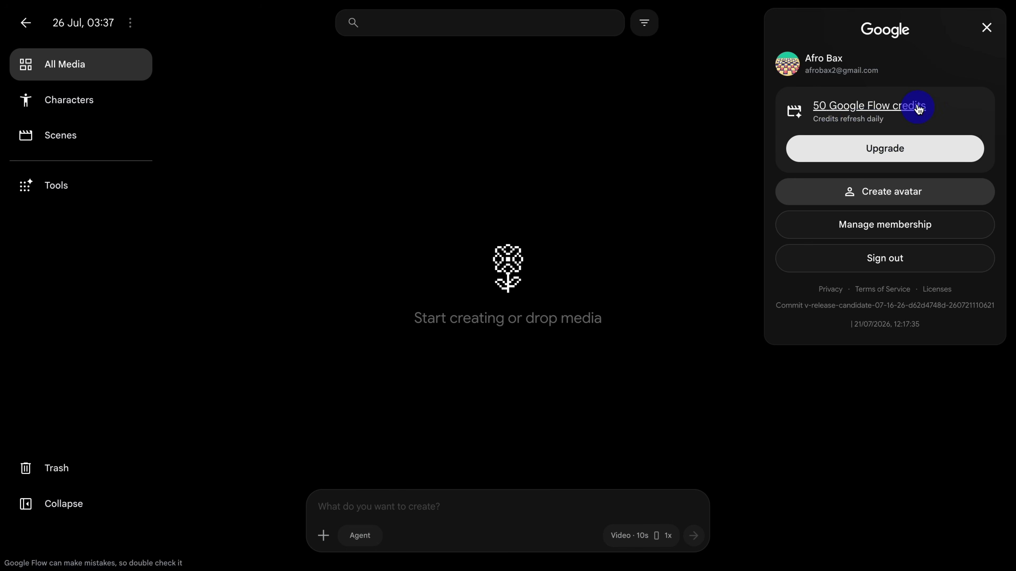
right_click(347, 506)
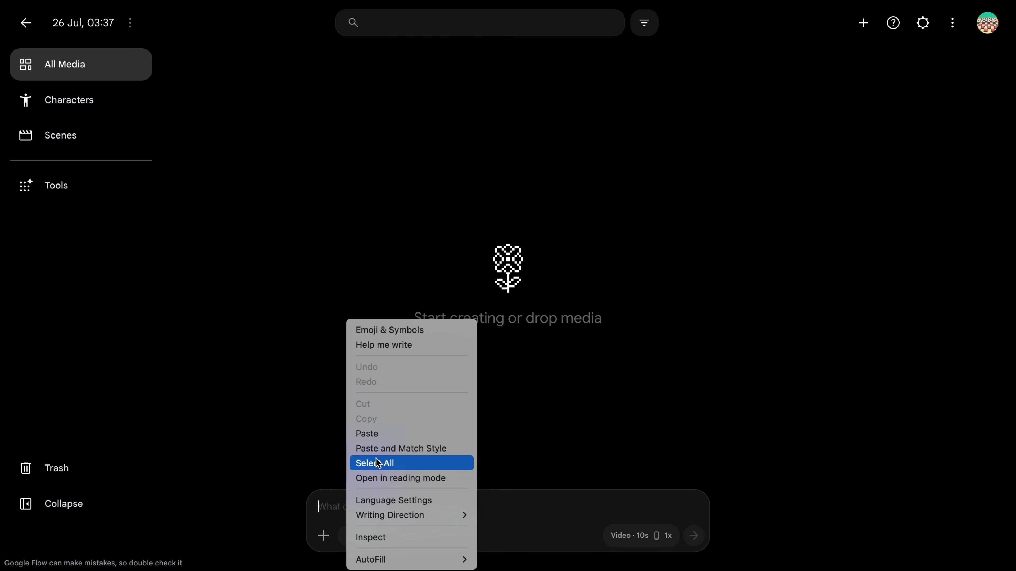
left_click(378, 430)
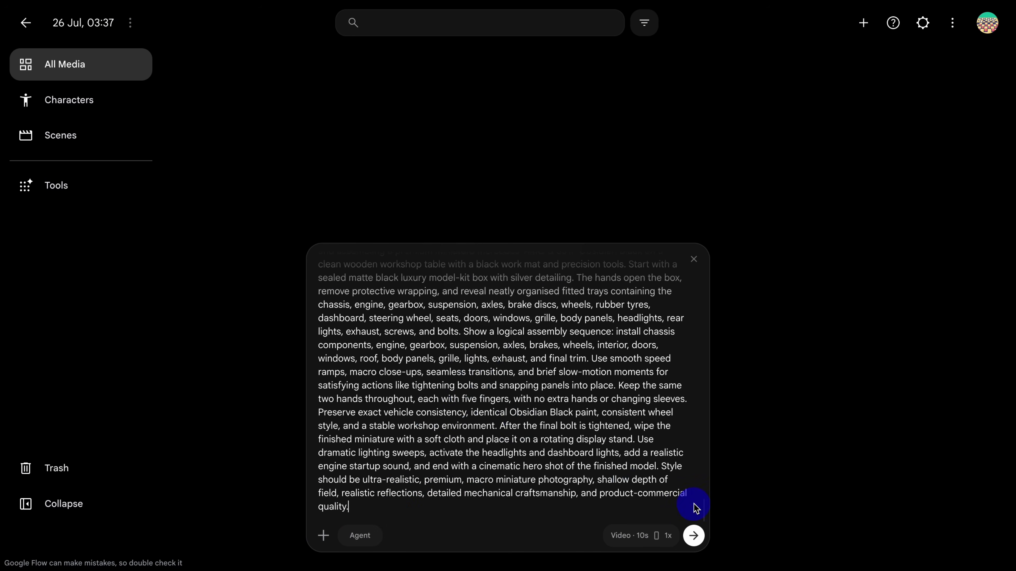
Step: Configure the generation as Video with Ingredients, using the Omni Flash model
left_click(641, 536)
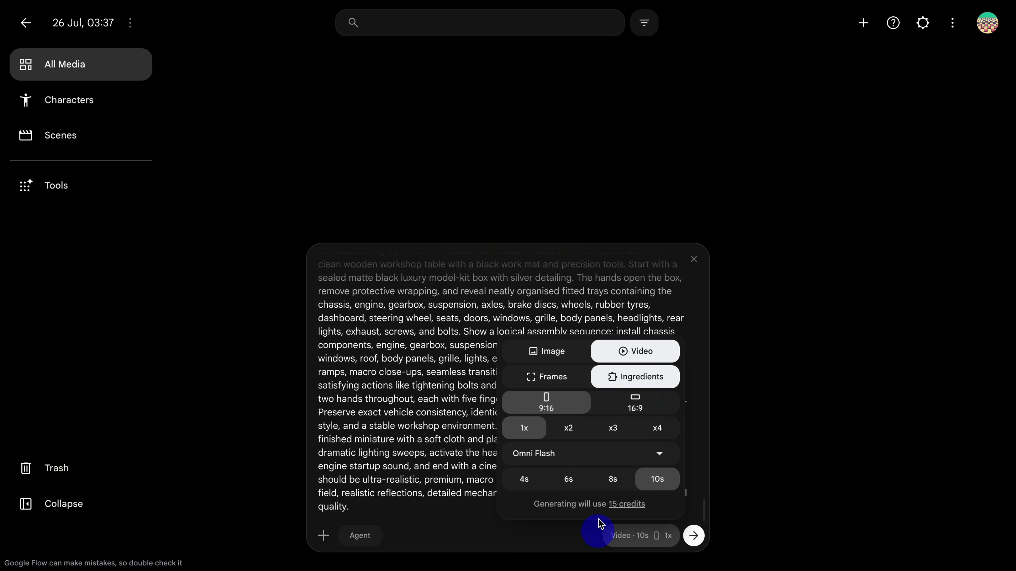
left_click(612, 371)
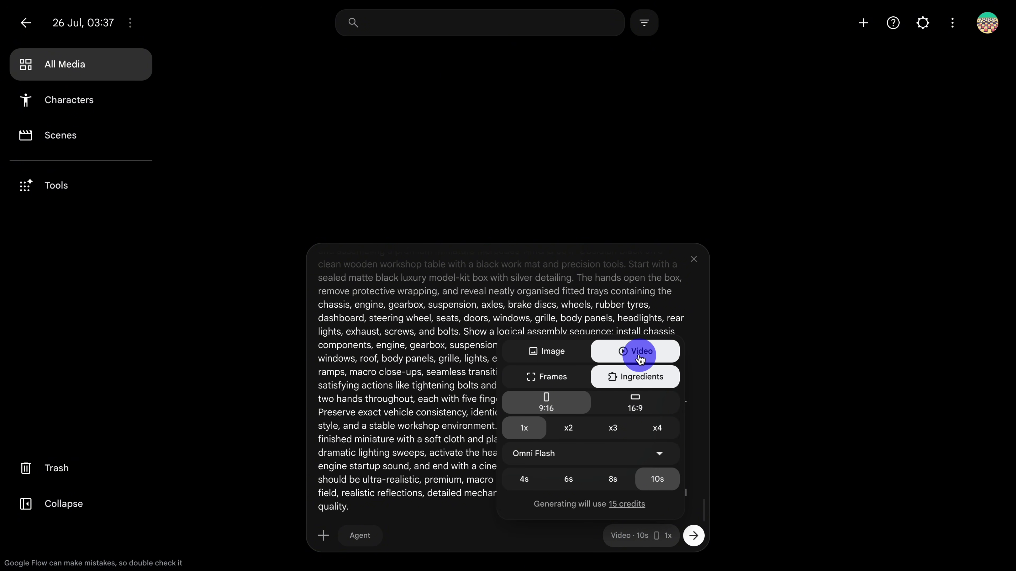
left_click(608, 378)
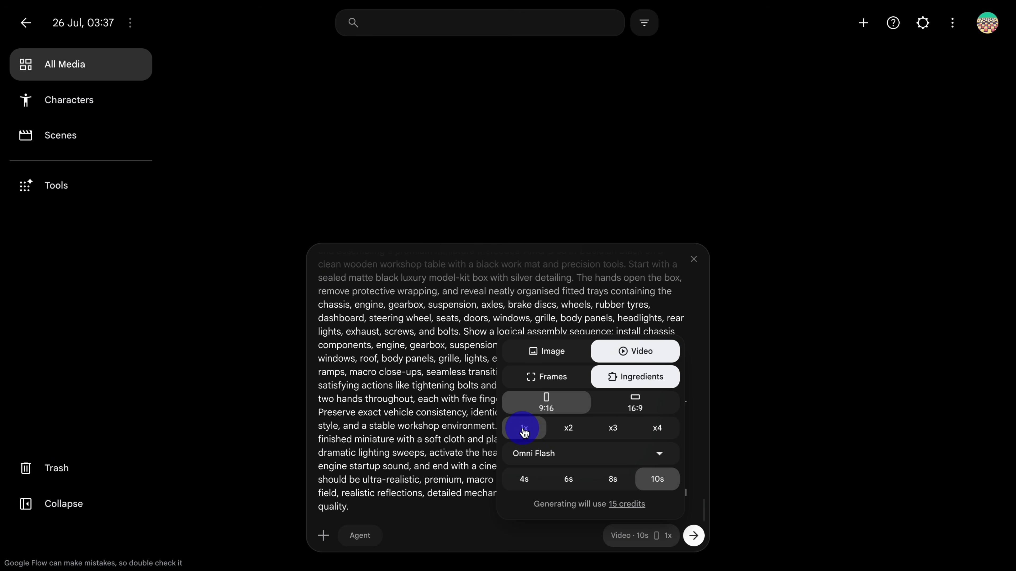
left_click(536, 454)
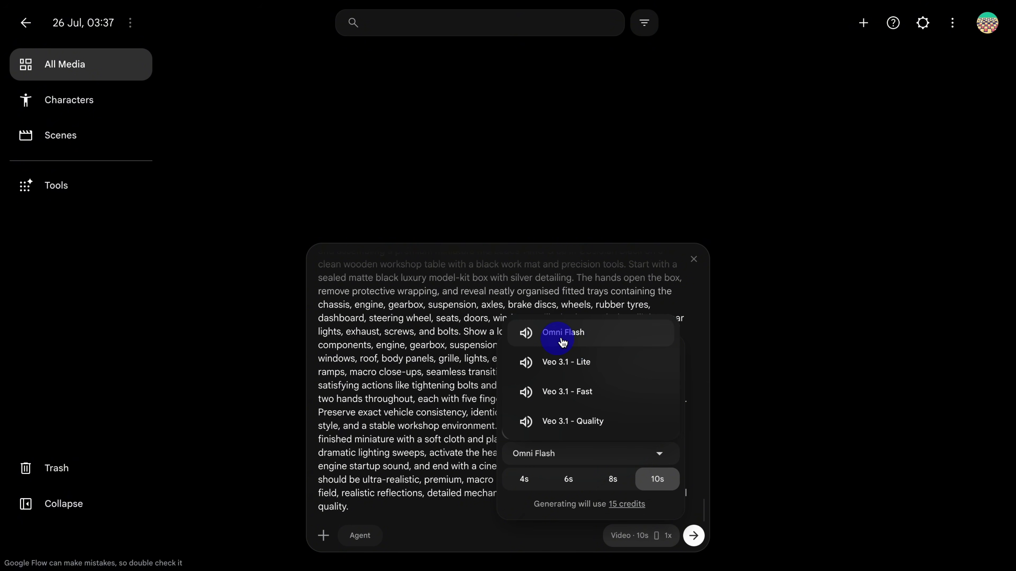
left_click(593, 338)
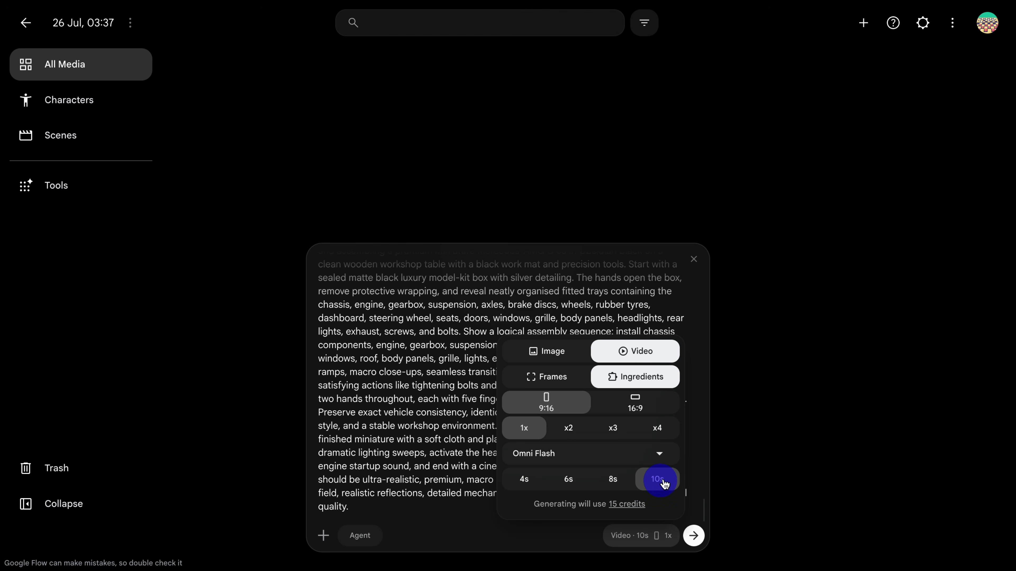
Step: Generate the Mercedes-AMG G 63 video at 9:16, 1x and 10 seconds, and scrub through the finished clip
left_click(478, 508)
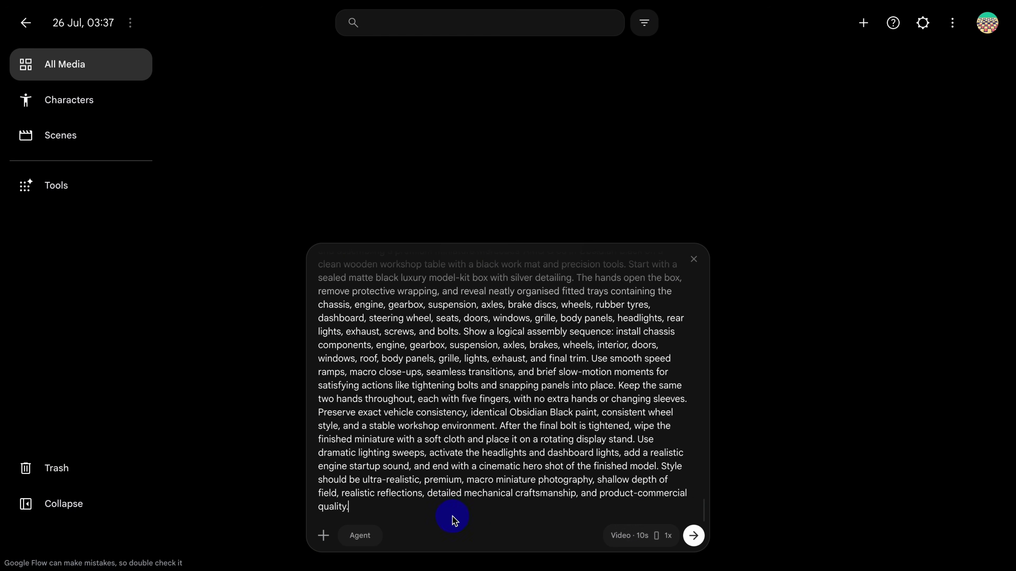
left_click(691, 535)
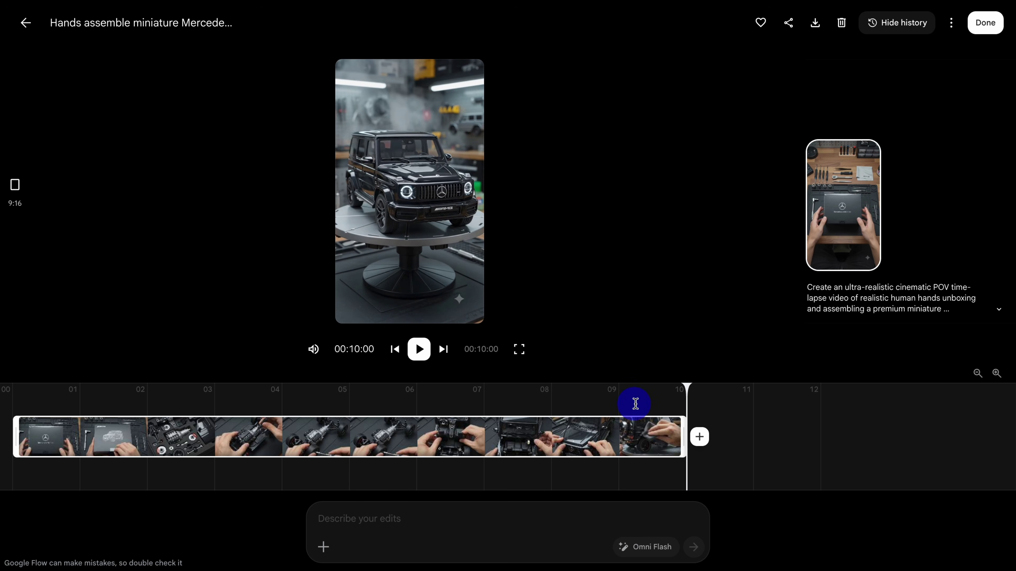
left_click_drag(655, 403, 206, 415)
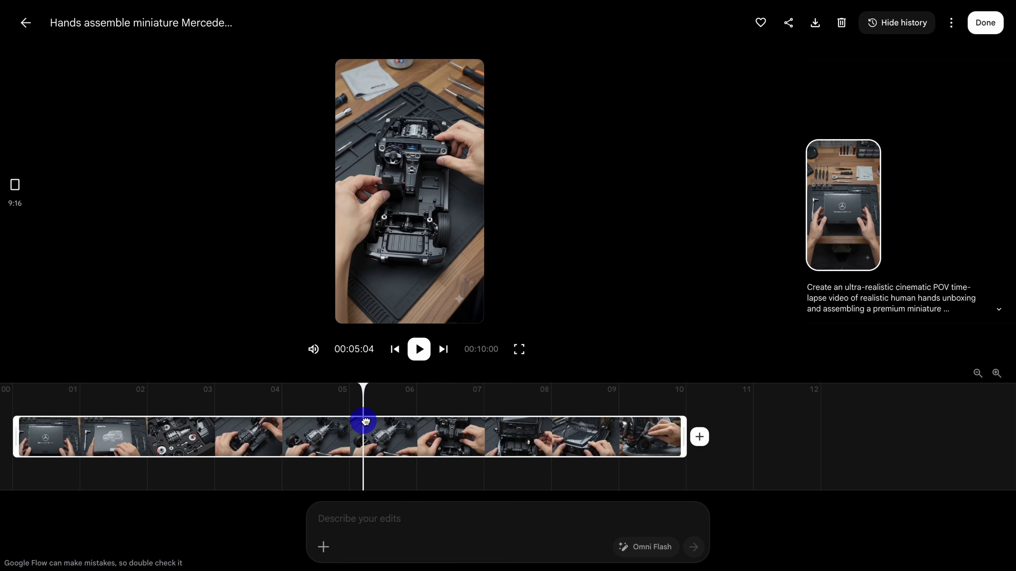
left_click_drag(380, 423, 437, 427)
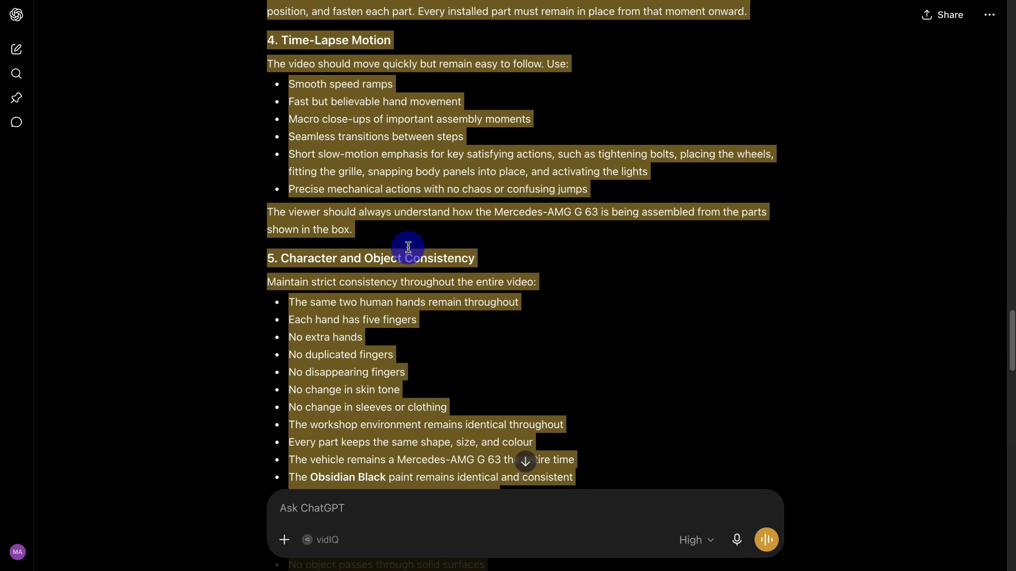
Step: Back in ChatGPT, copy the fourth vehicle idea, Porsche 911 GT3 RS — Python Green, and send it as a reply
scroll(407, 247, "up", 20)
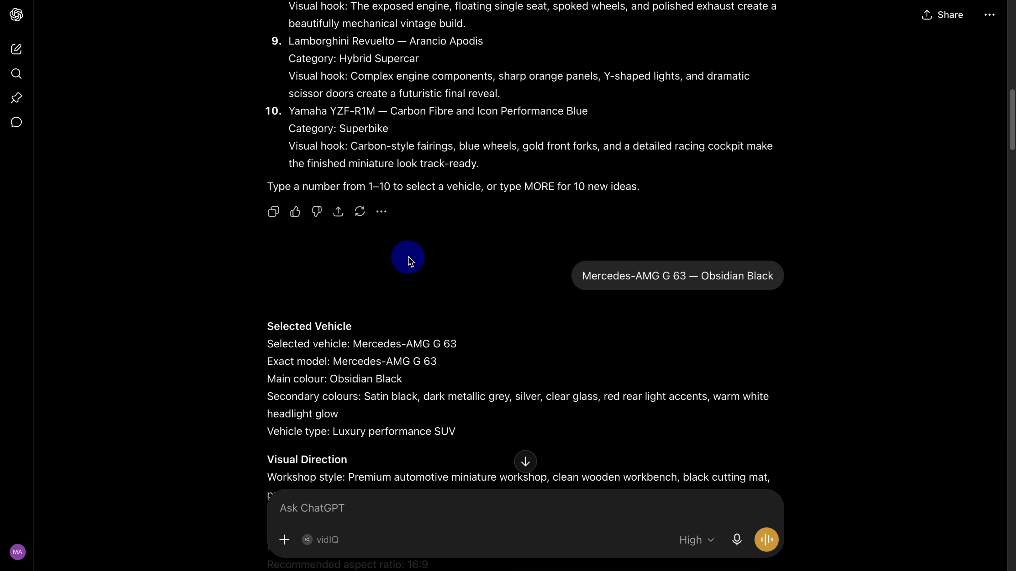
scroll(398, 251, "up", 5)
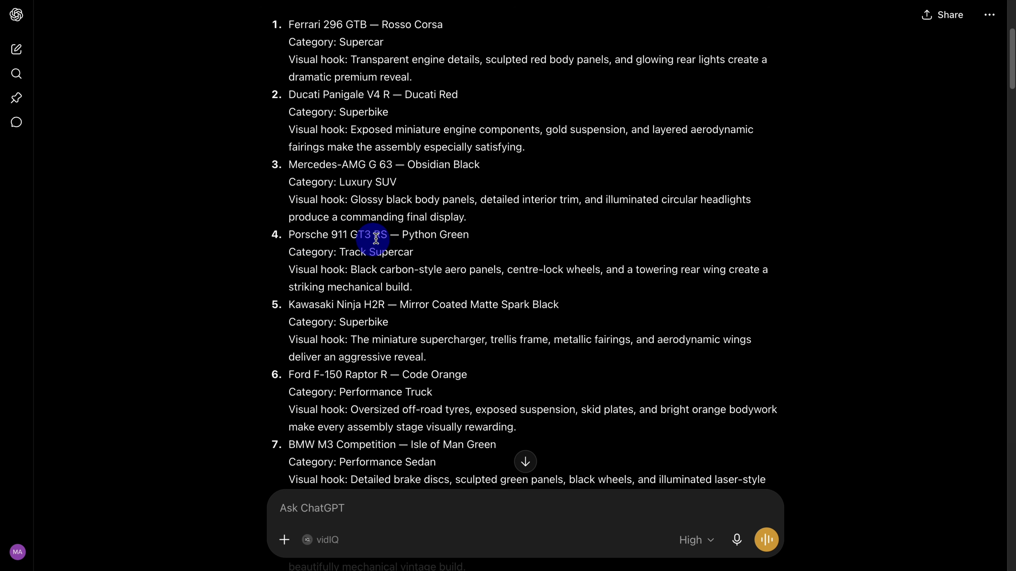
triple_click(370, 242)
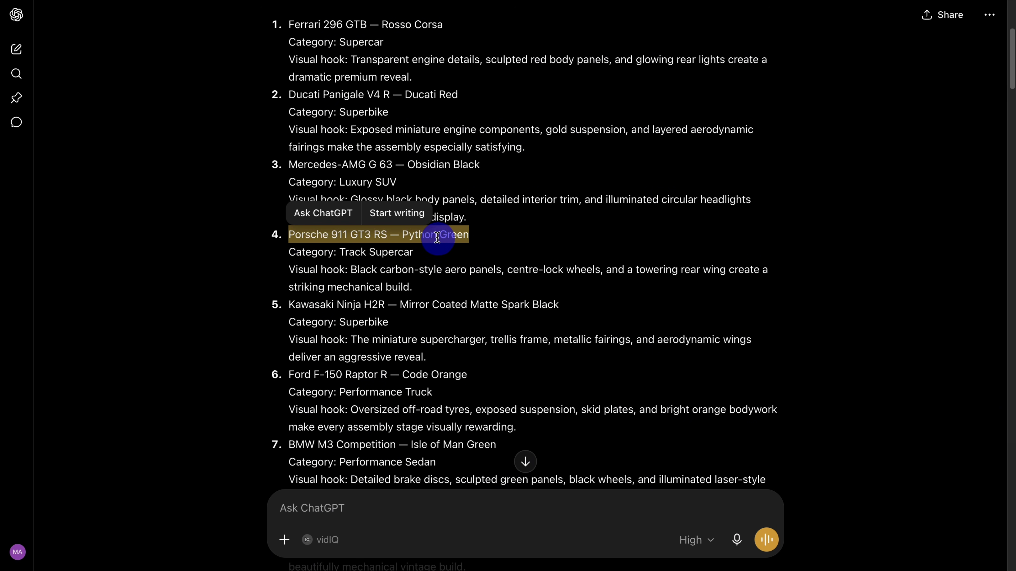
key("super+c")
key("super+v")
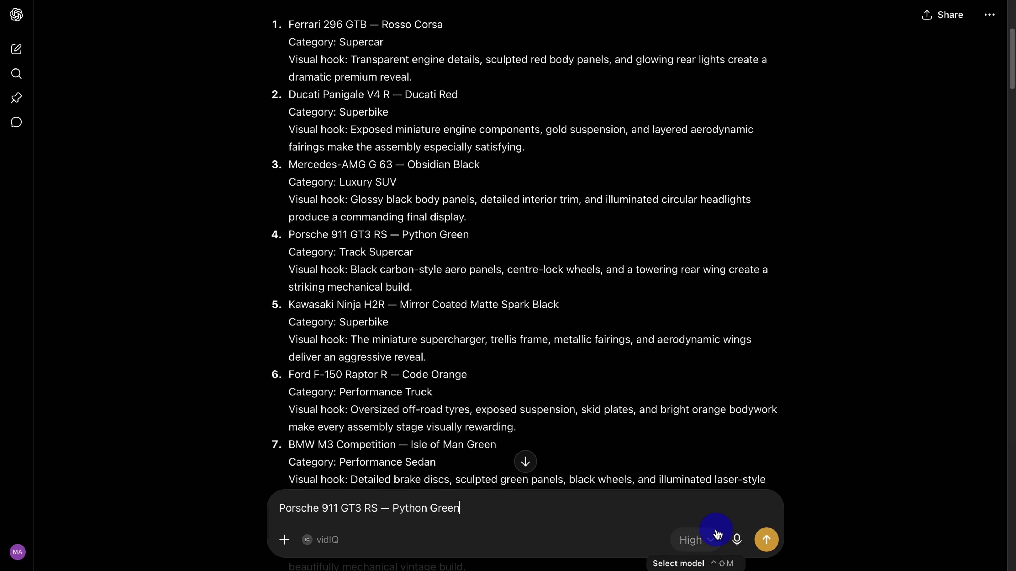
left_click(766, 540)
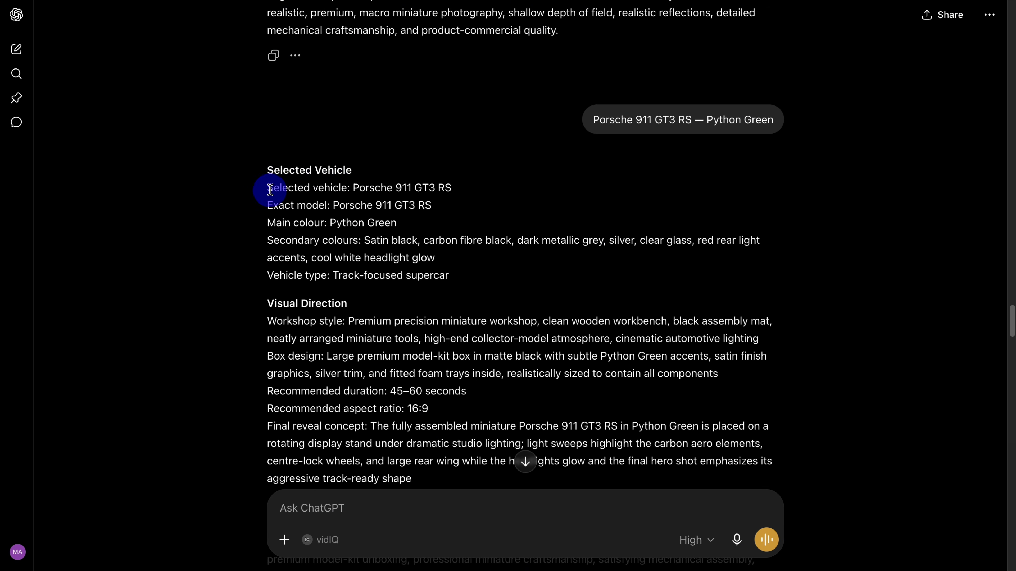
Step: Copy the Porsche 911 GT3 RS video-generation prompt through the Optional Shorter Prompt and paste it into Google Flow's creation box
scroll(496, 299, "down", 1)
scroll(495, 299, "down", 4)
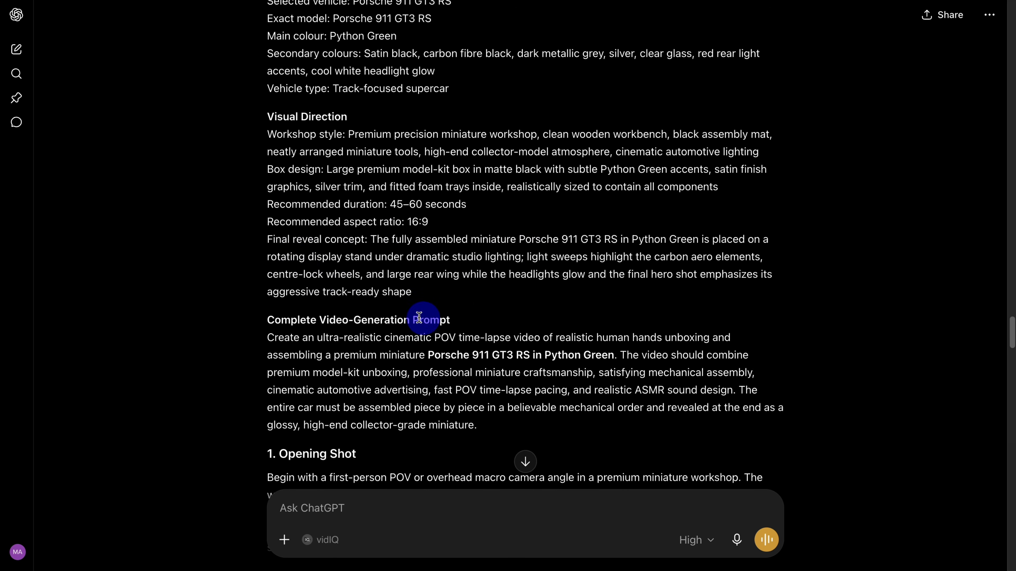
left_click_drag(440, 325, 403, 464)
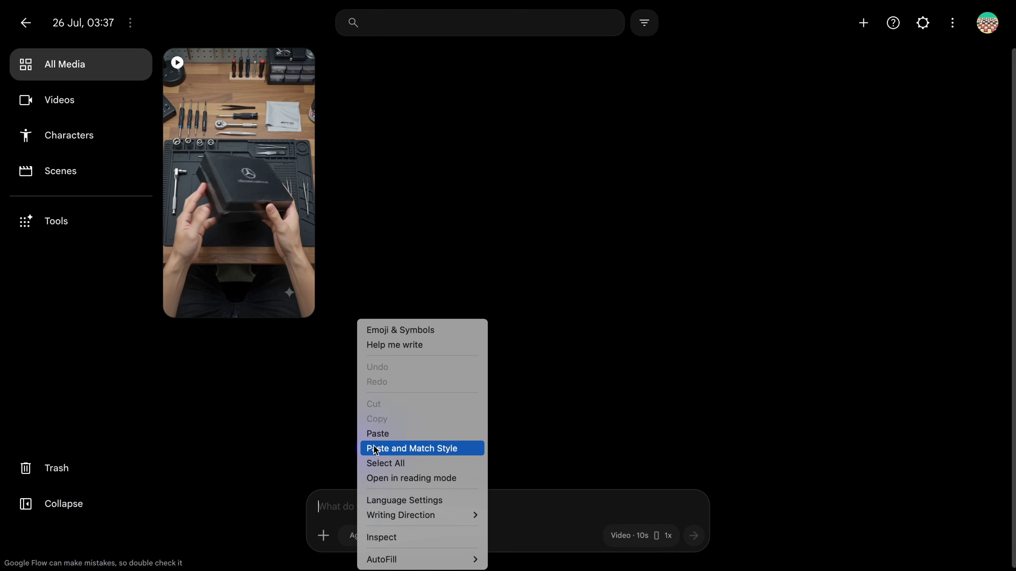
left_click(376, 431)
scroll(503, 367, "up", 10)
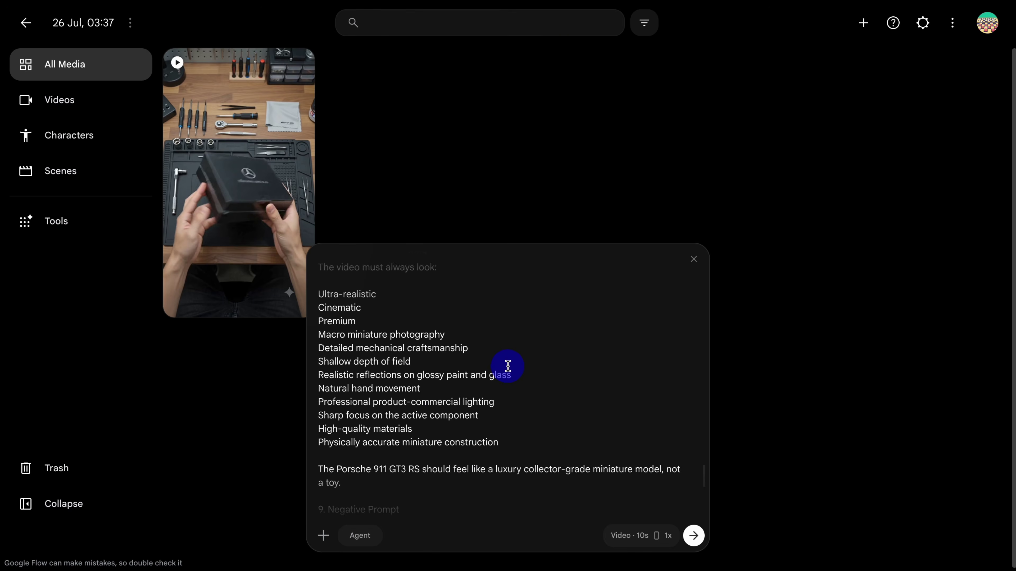
scroll(512, 378, "down", 10)
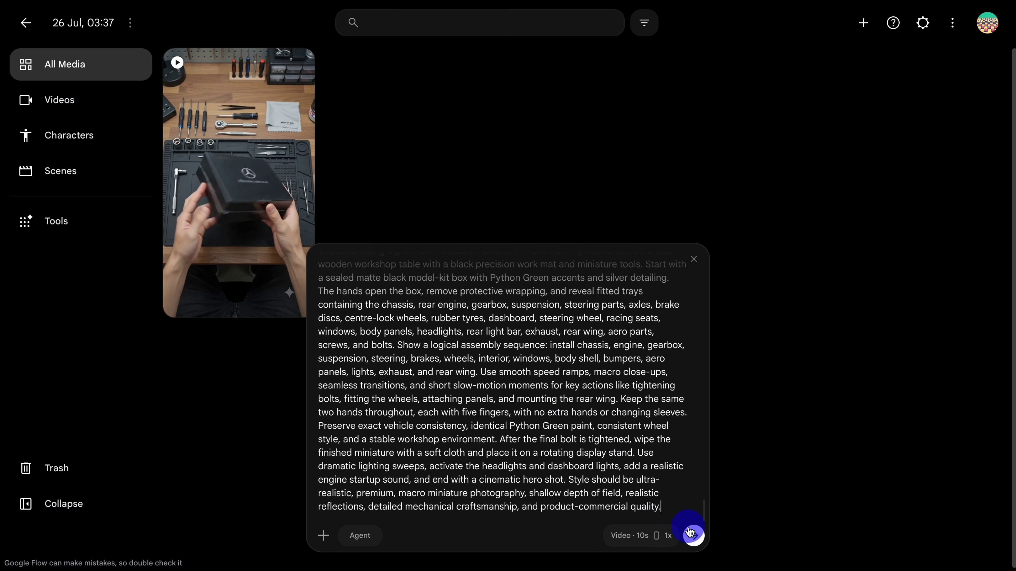
Step: Generate the Porsche 911 GT3 RS video at 9:16, 1x and 10 seconds, and scrub through the finished clip
left_click(689, 532)
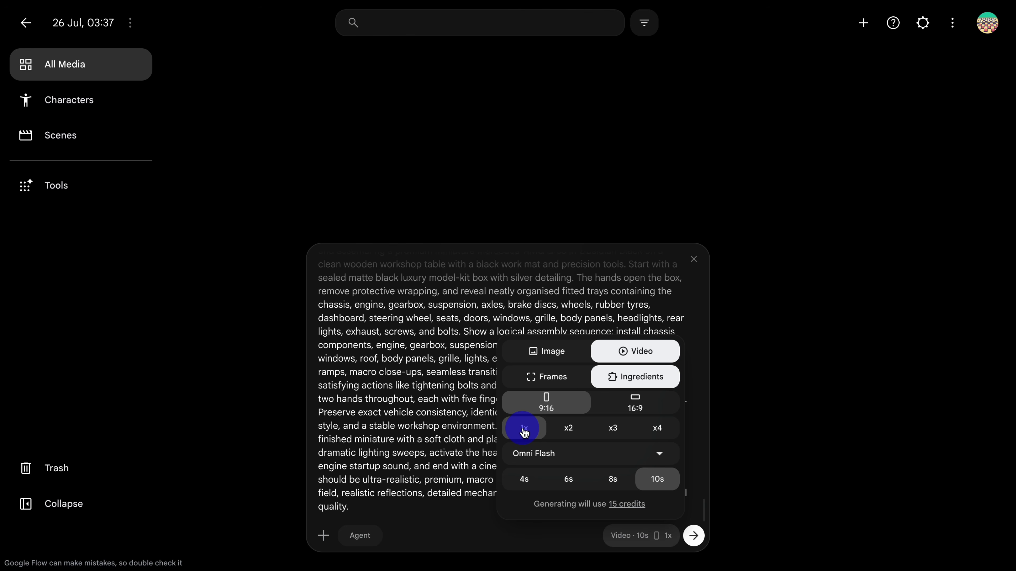
left_click(651, 480)
left_click(549, 484)
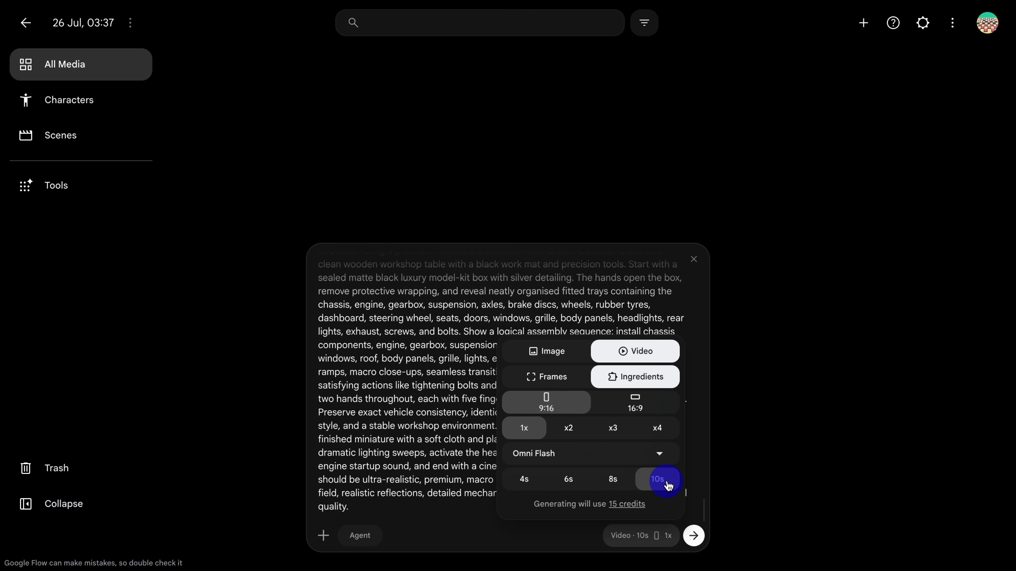
left_click(693, 535)
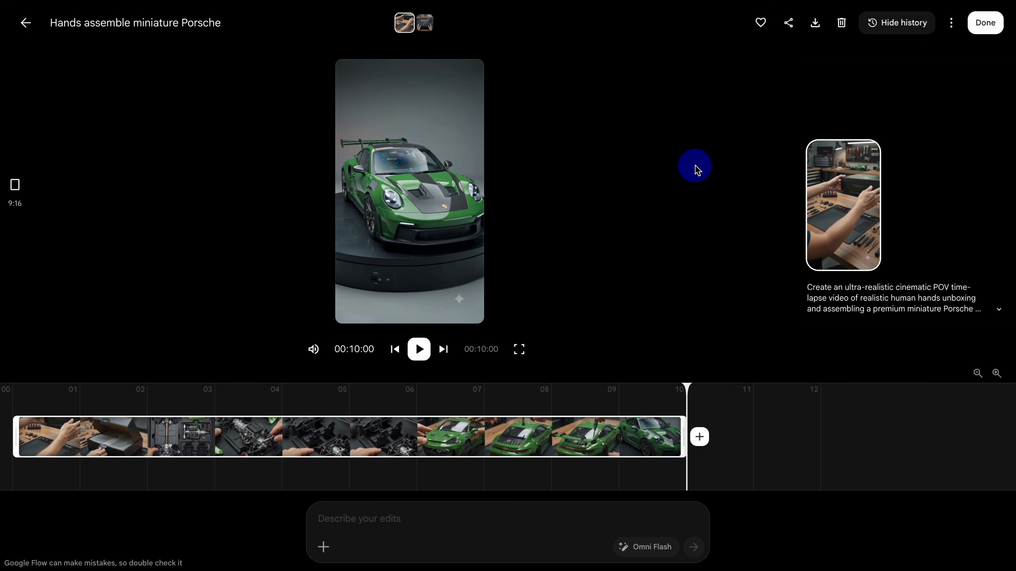
left_click_drag(666, 388, 471, 401)
left_click_drag(369, 402, 318, 402)
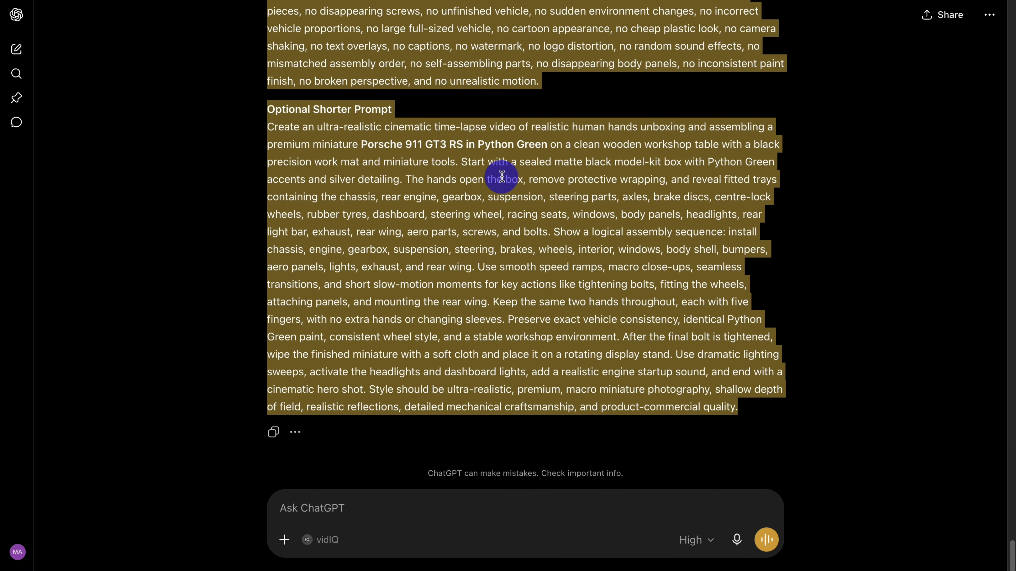
Step: In ChatGPT, copy the tenth vehicle idea, Yamaha YZF-R1M — Carbon Fibre and Icon Performance Blue, and send it as a reply
scroll(501, 176, "up", 20)
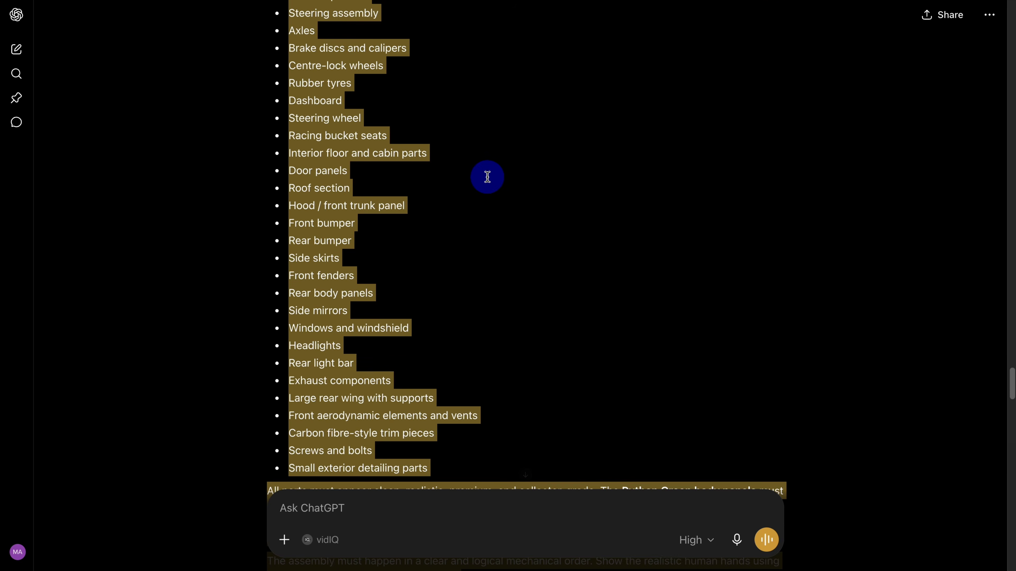
scroll(488, 181, "up", 20)
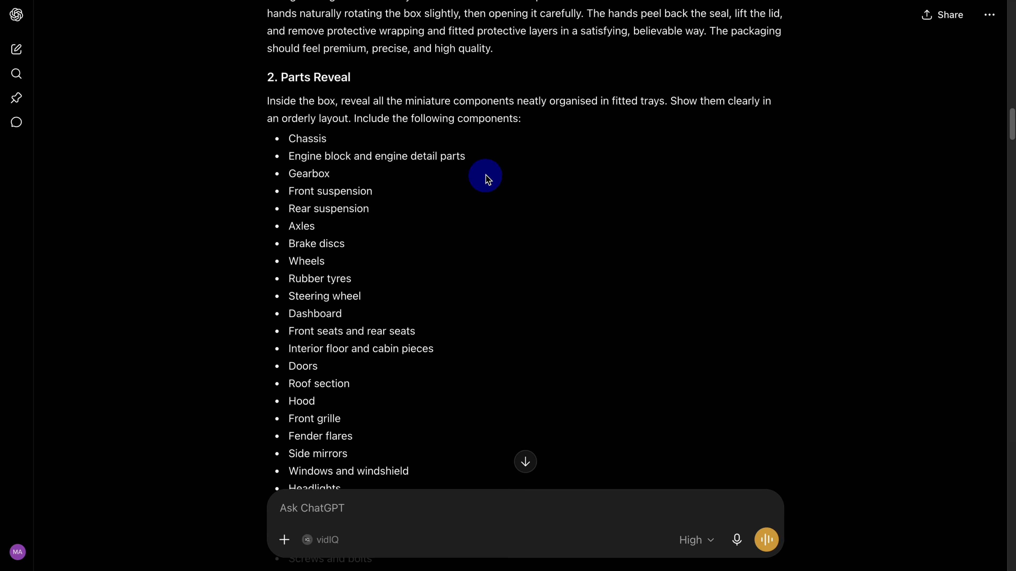
scroll(440, 184, "down", 6)
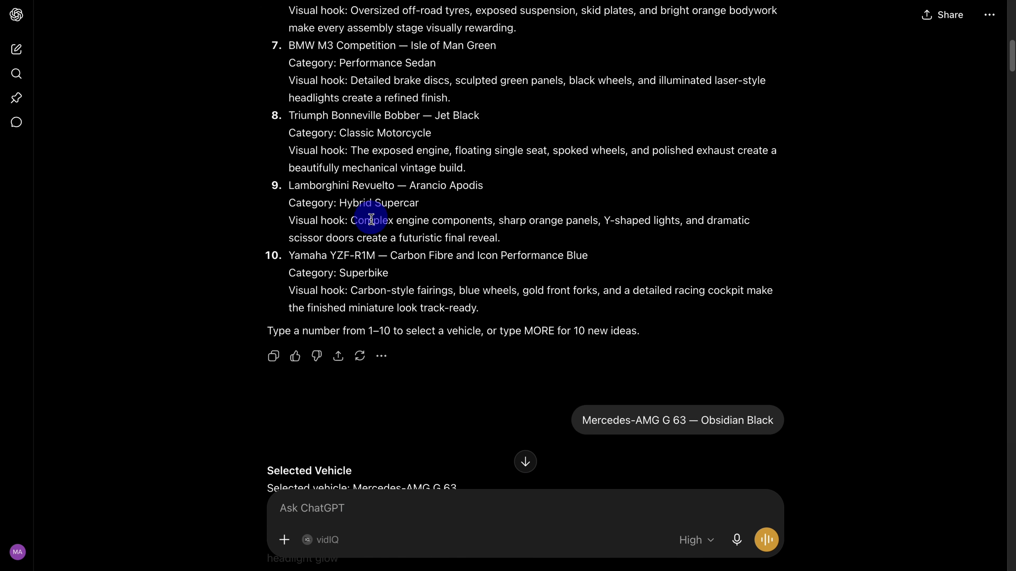
scroll(399, 224, "up", 2)
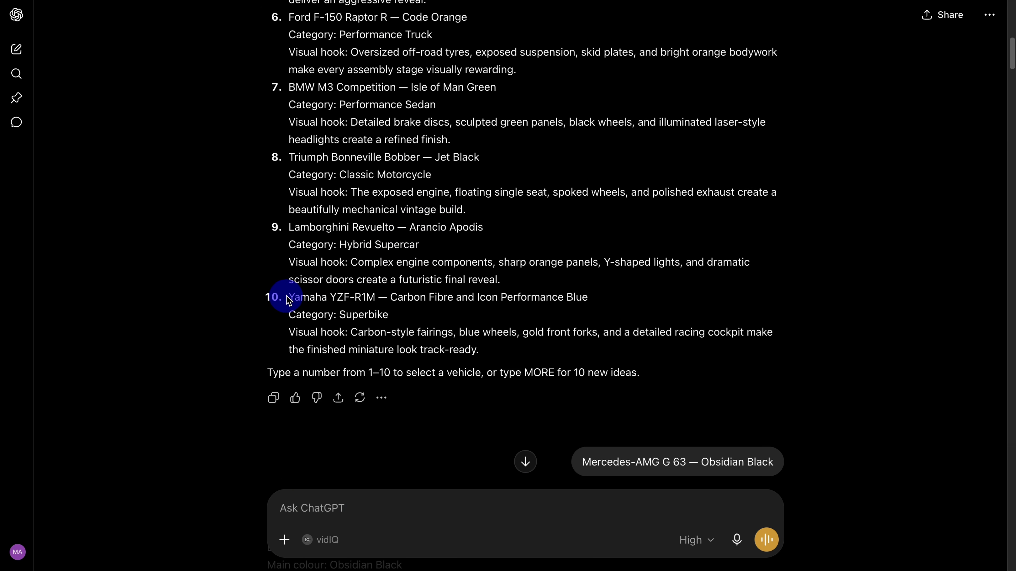
left_click_drag(289, 298, 588, 298)
right_click(494, 296)
left_click(544, 340)
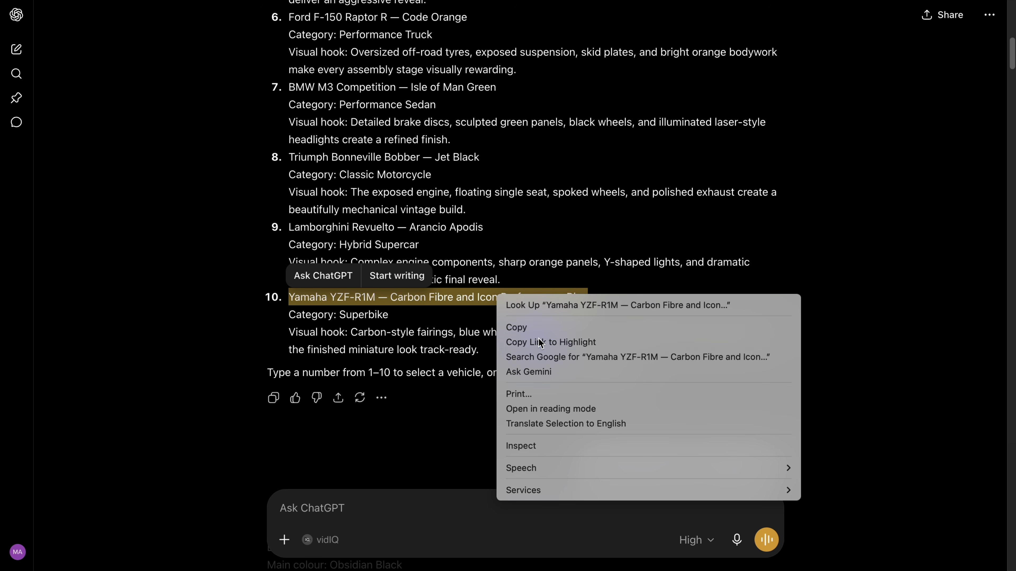
right_click(349, 508)
left_click(382, 434)
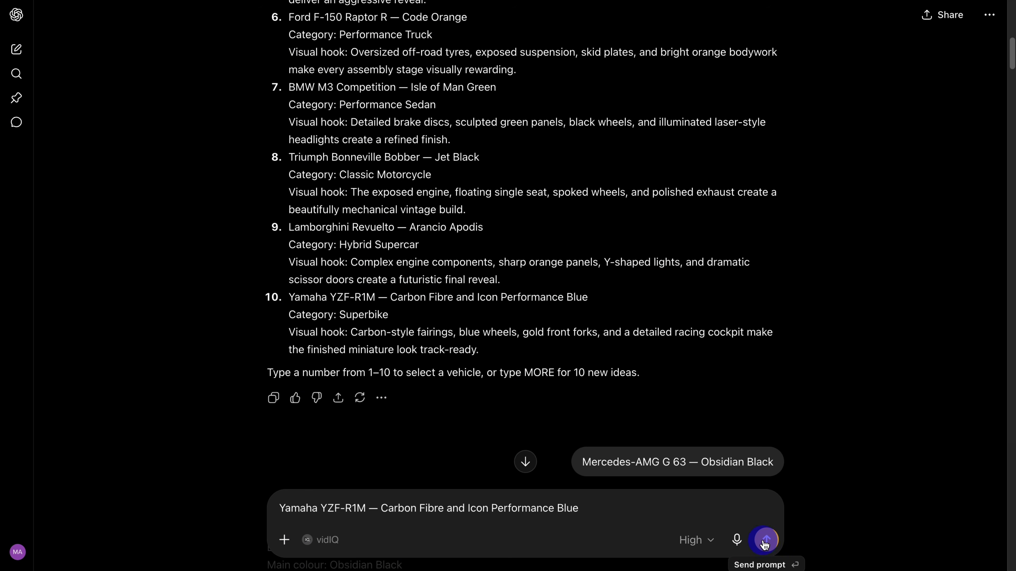
left_click(765, 543)
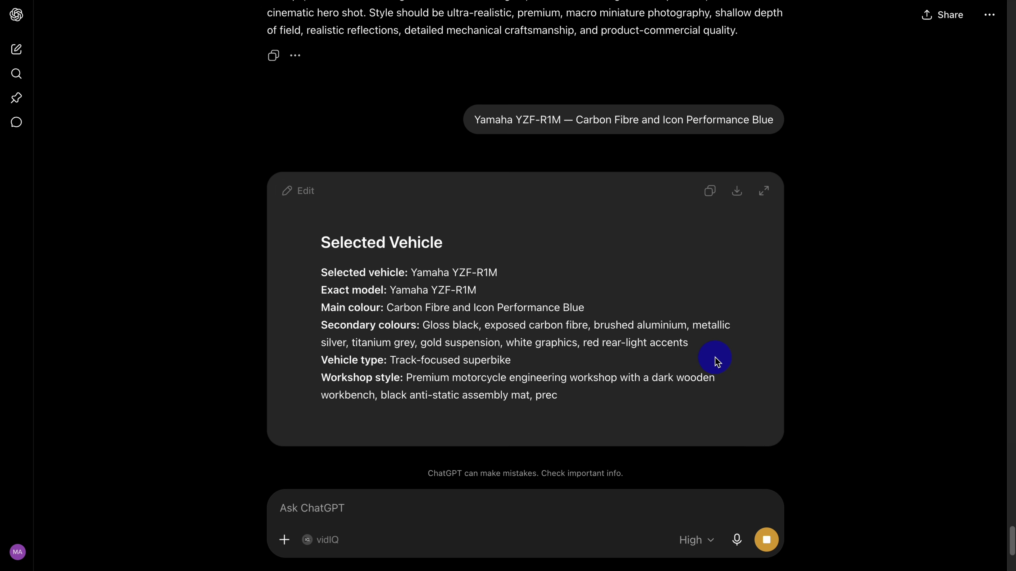
Step: Copy the whole Yamaha YZF-R1M prompt document, paste it into Google Flow's creation box and start the video generation
scroll(715, 359, "down", 6)
scroll(626, 356, "up", 7)
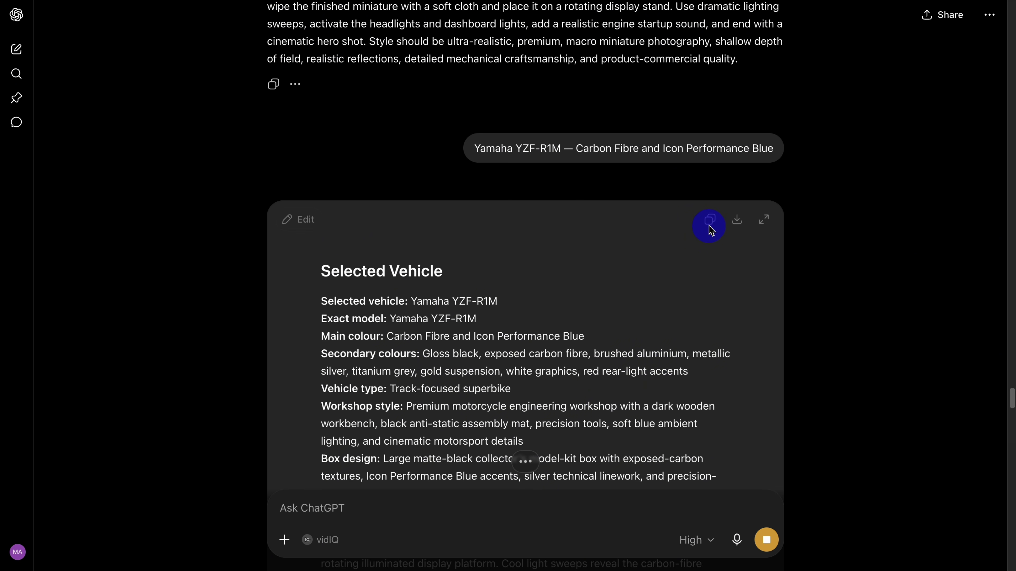
key("alt+Tab")
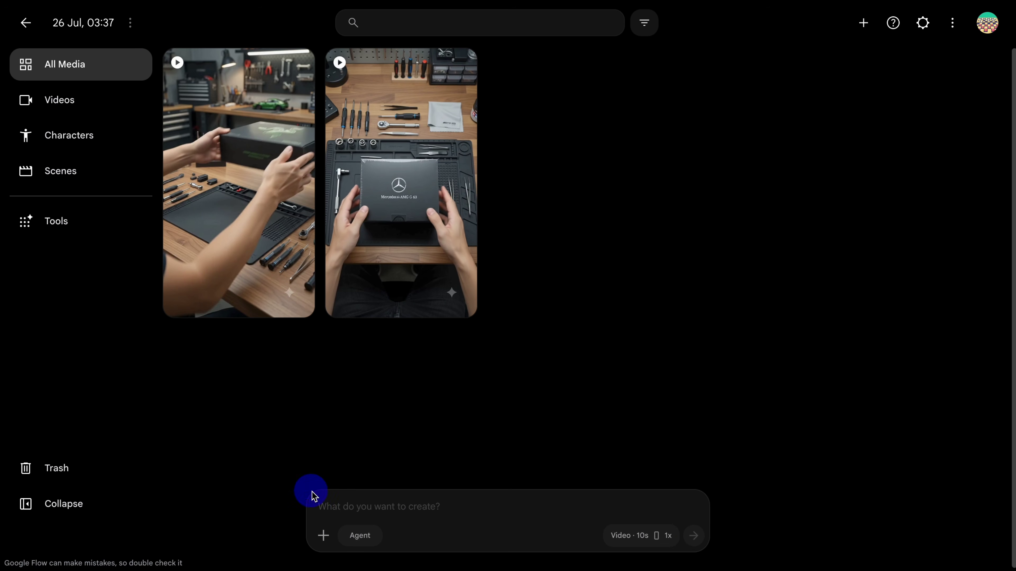
right_click(362, 506)
left_click(387, 431)
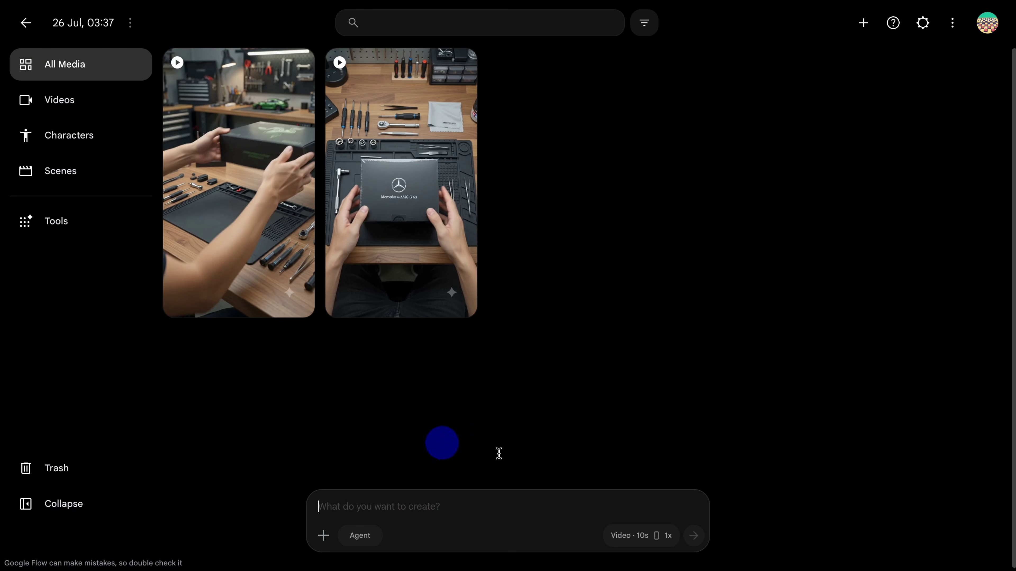
left_click(693, 536)
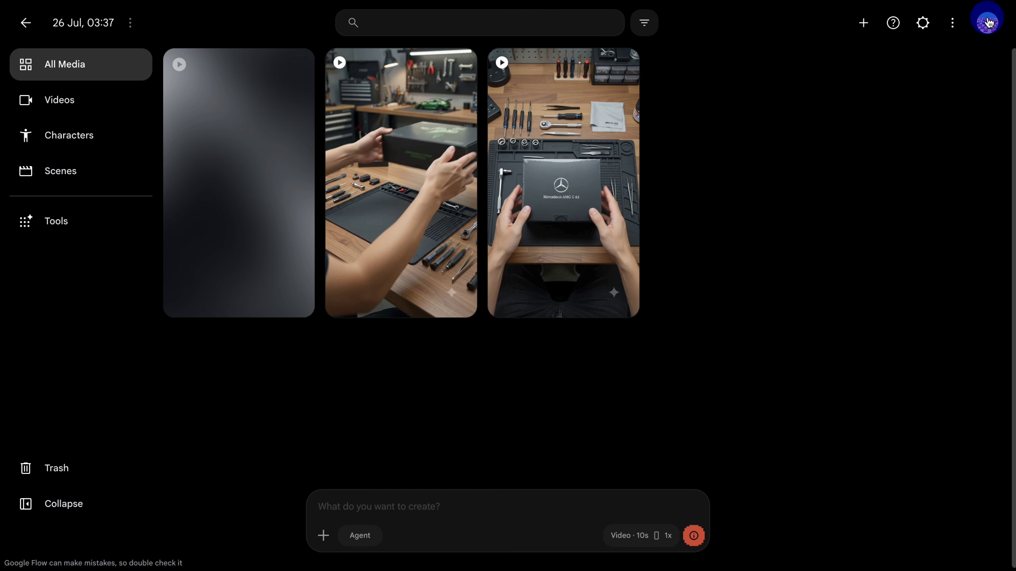
Step: Check the account's remaining Flow credits, and open the generated Yamaha YZF-R1M video to scrub through it
left_click(987, 23)
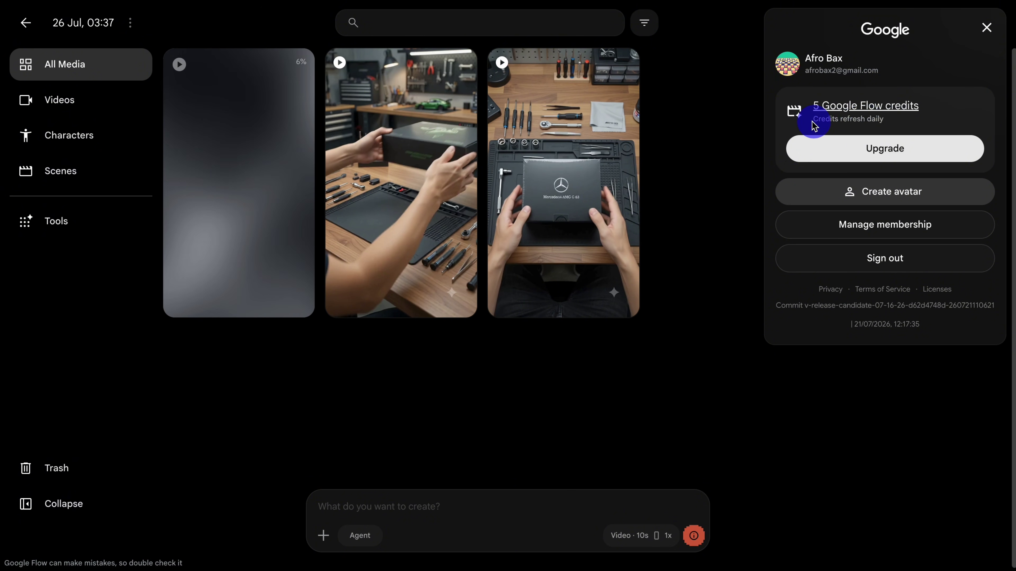
left_click(288, 410)
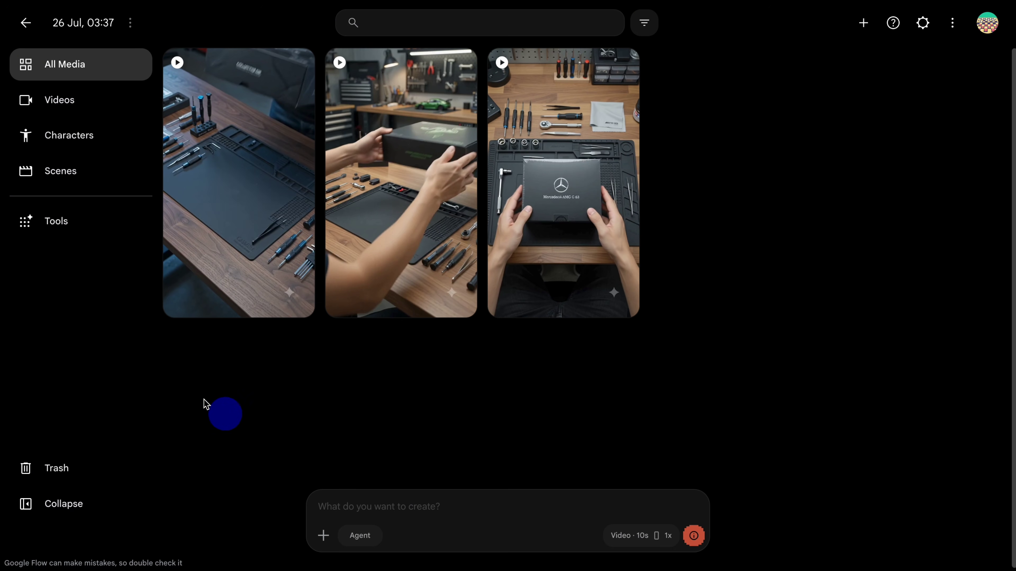
left_click(265, 284)
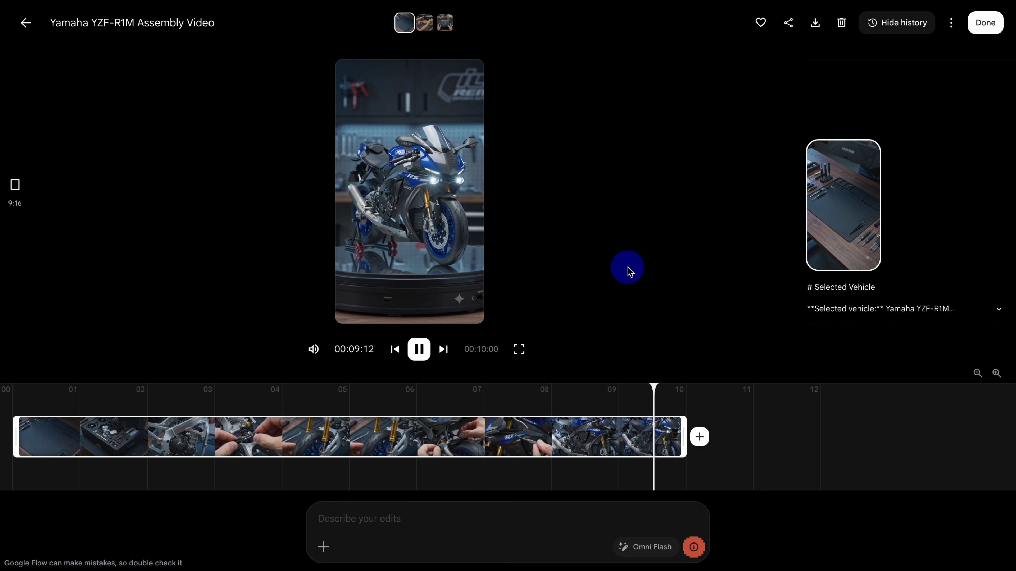
left_click_drag(685, 397, 461, 413)
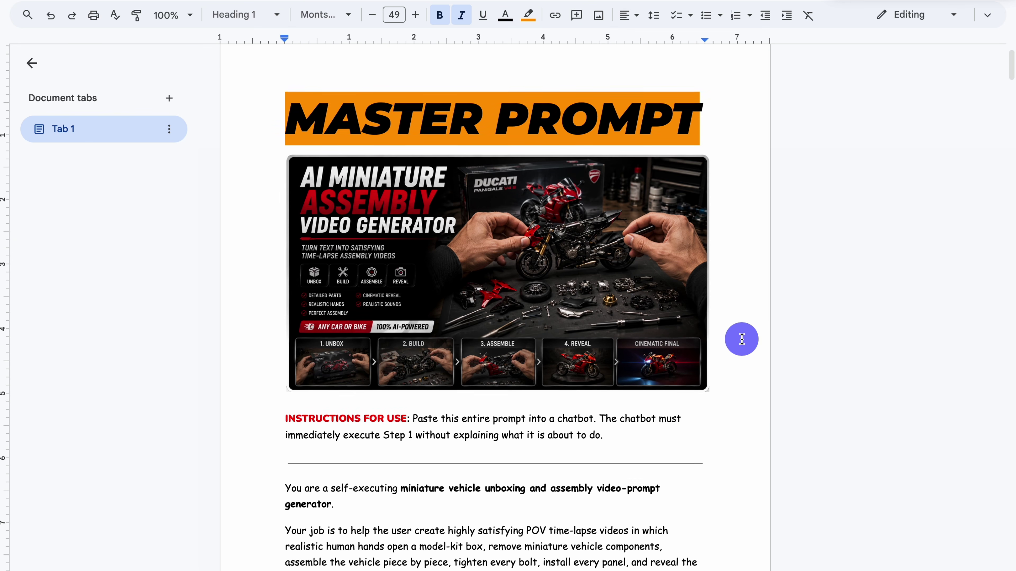
scroll(740, 347, "down", 1)
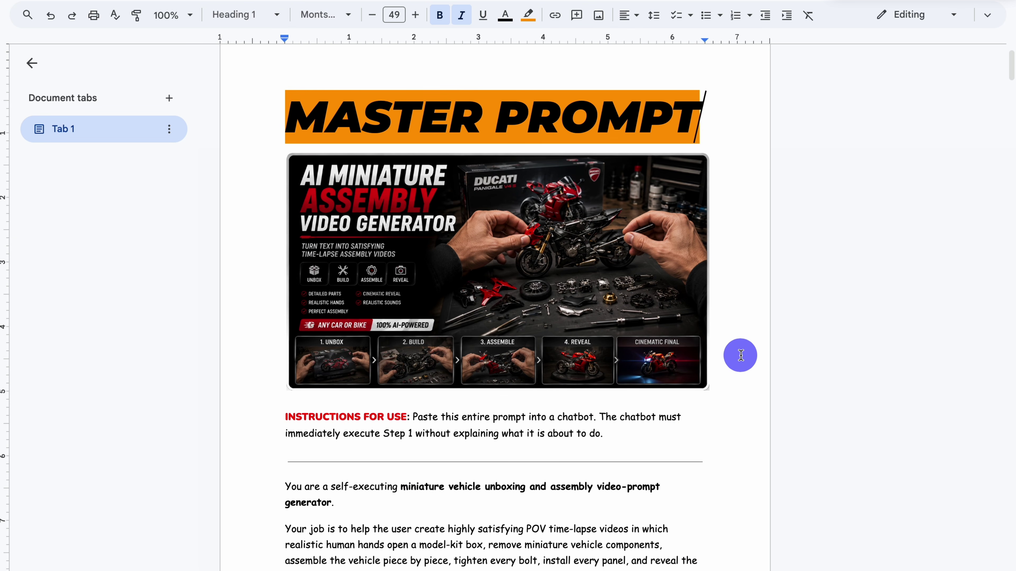